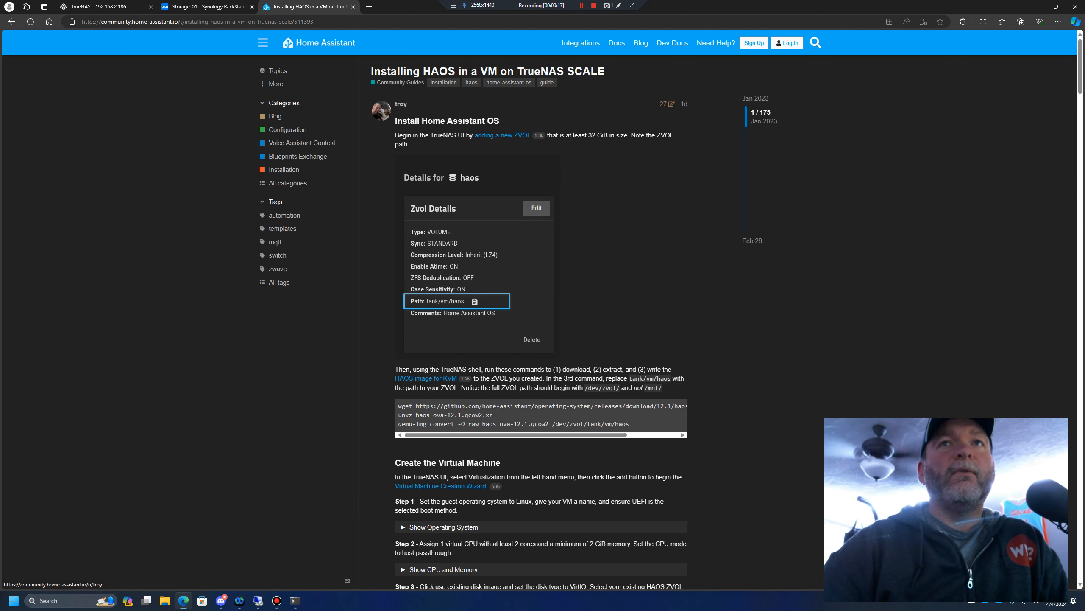
{"action": "scroll", "coordinate": [541, 299], "scroll_direction": "down", "scroll_amount": 7}
{"action": "scroll", "coordinate": [541, 300], "scroll_direction": "up", "scroll_amount": 7}
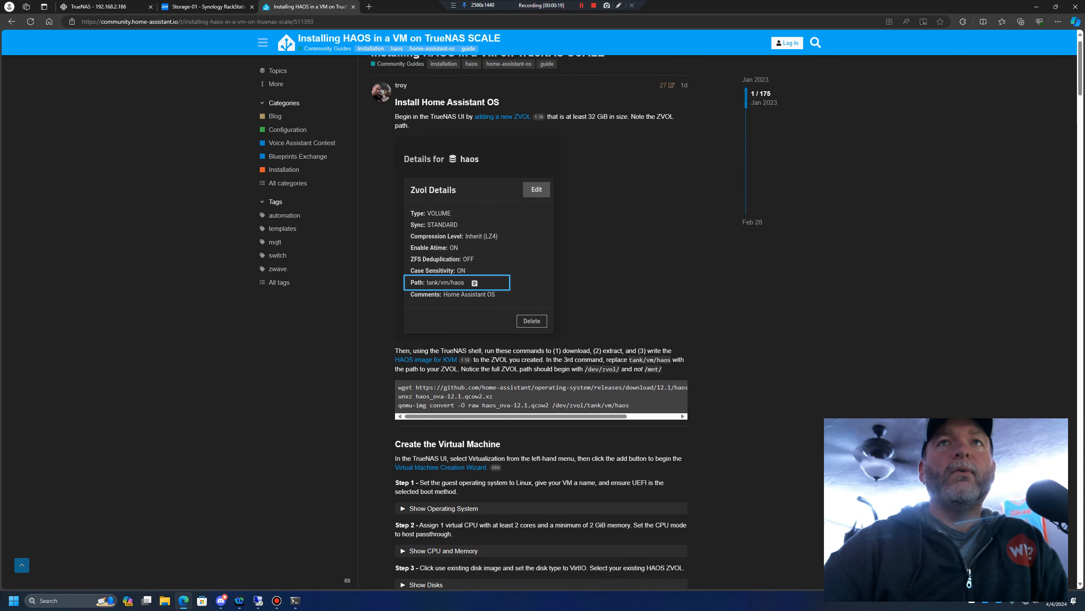
{"action": "scroll", "coordinate": [541, 299], "scroll_direction": "up", "scroll_amount": 1}
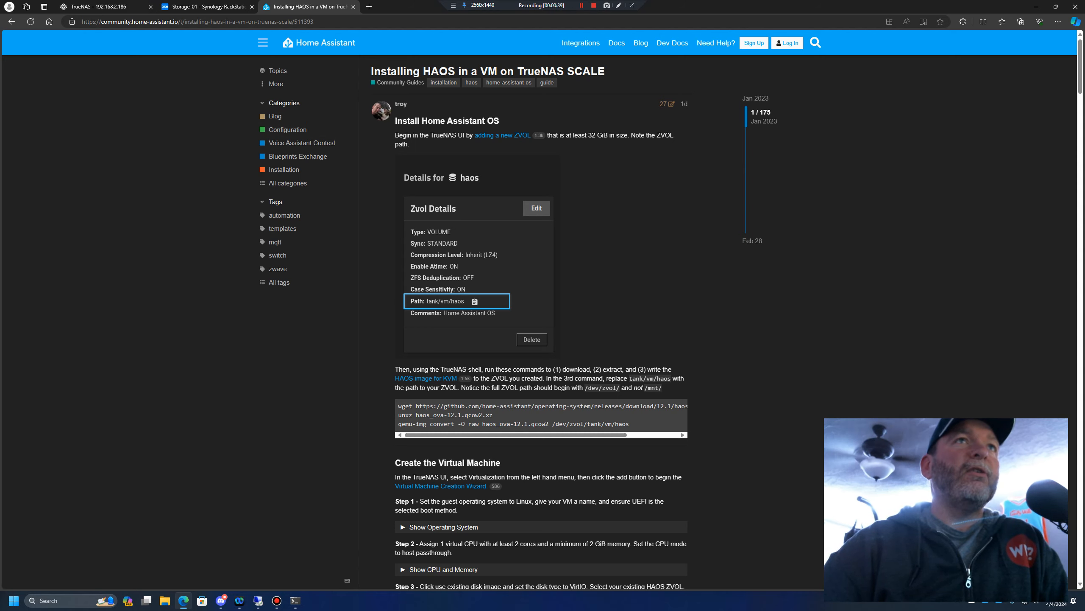
In TrueNAS, add a zvol named HA with size 40000 to the Fast-Storage dataset, keeping the other settings at their defaults
{"action": "left_click", "coordinate": [103, 7]}
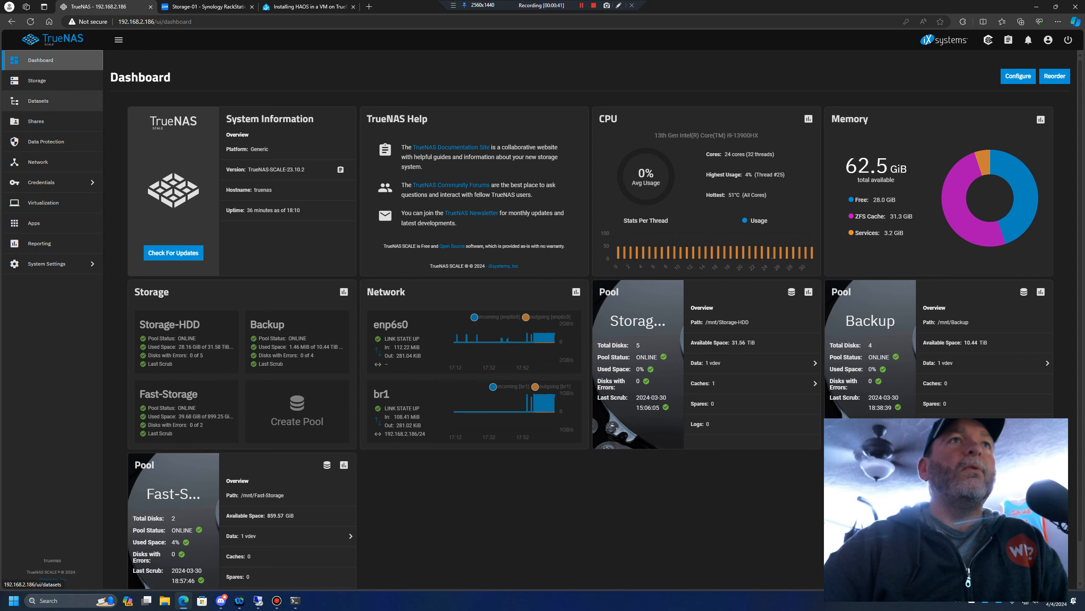
{"action": "left_click", "coordinate": [39, 100]}
{"action": "left_click", "coordinate": [154, 187]}
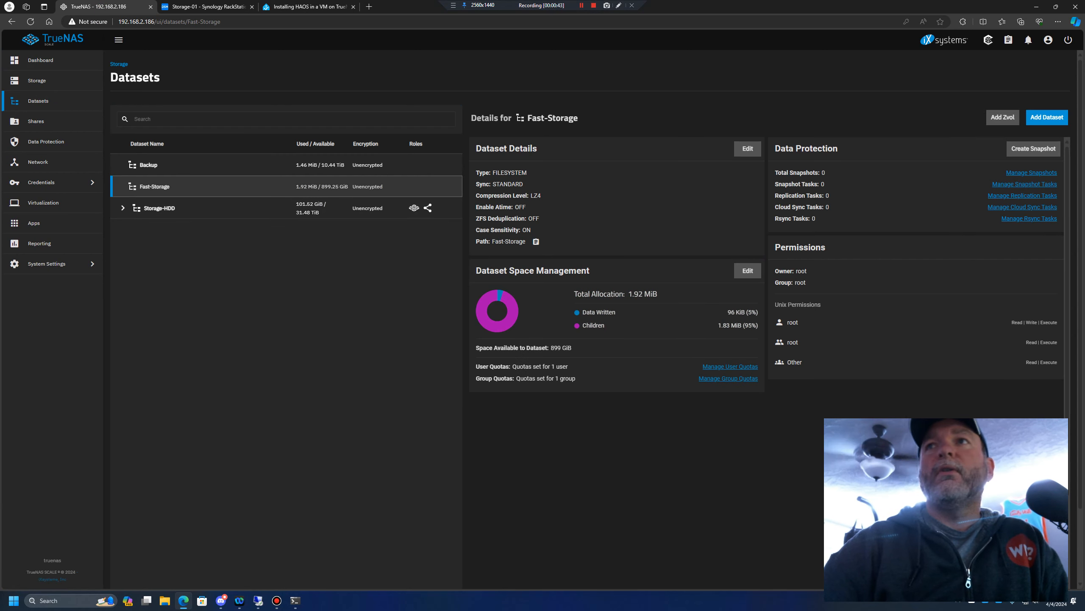
{"action": "left_click", "coordinate": [1002, 117]}
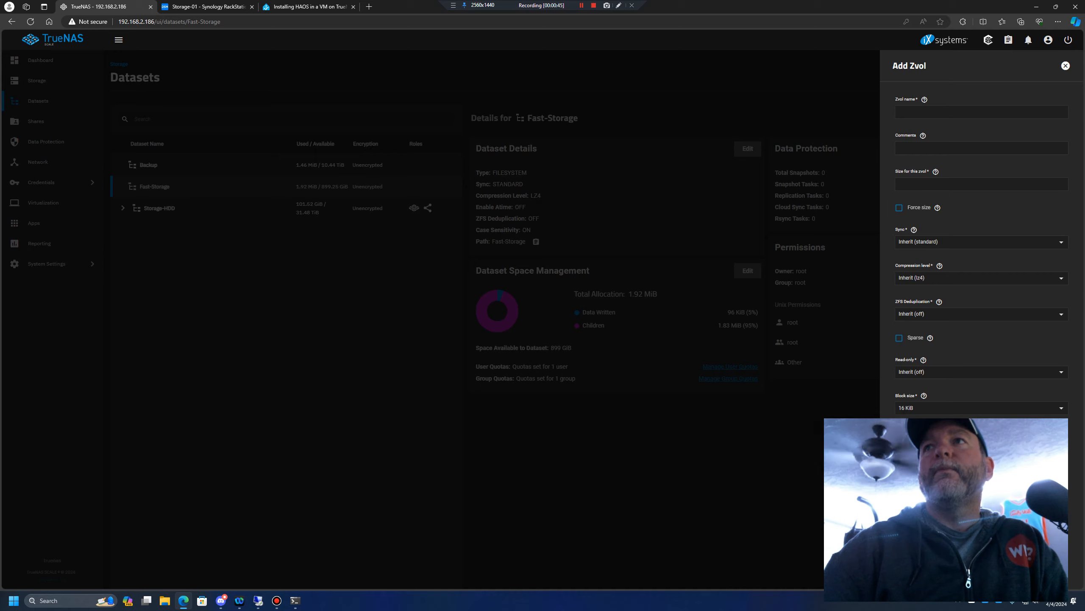
{"action": "type", "text": "HA"}
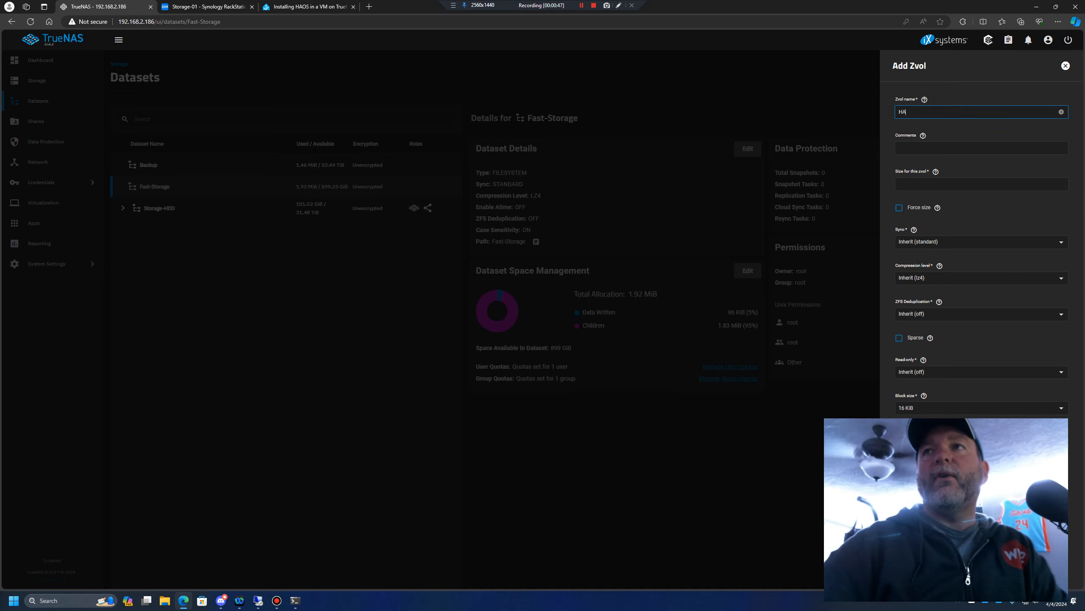
{"action": "left_click", "coordinate": [951, 186]}
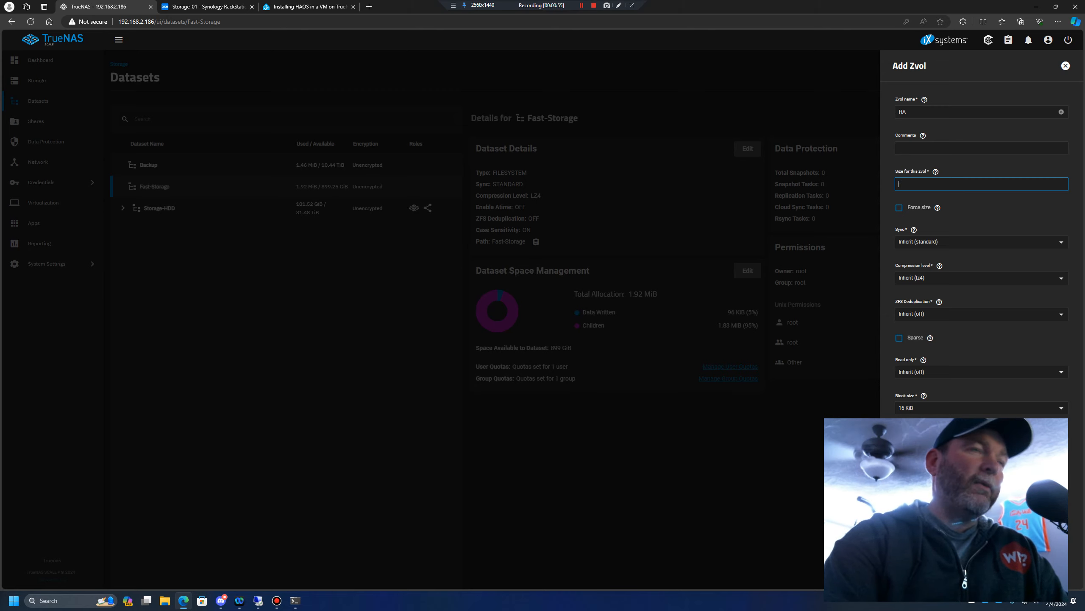
{"action": "type", "text": "40000"}
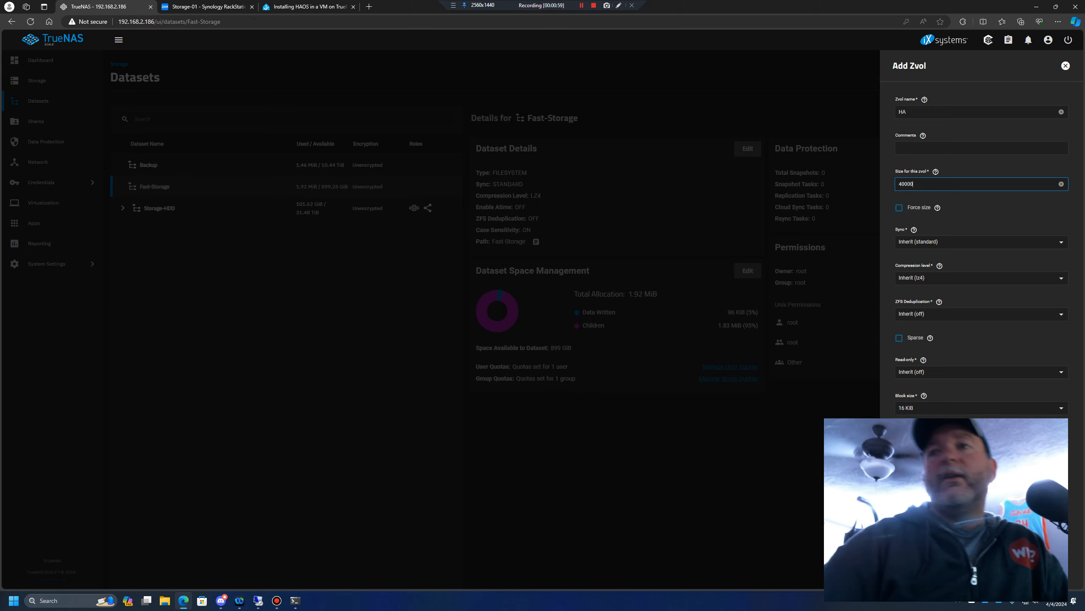
{"action": "key", "text": "Return"}
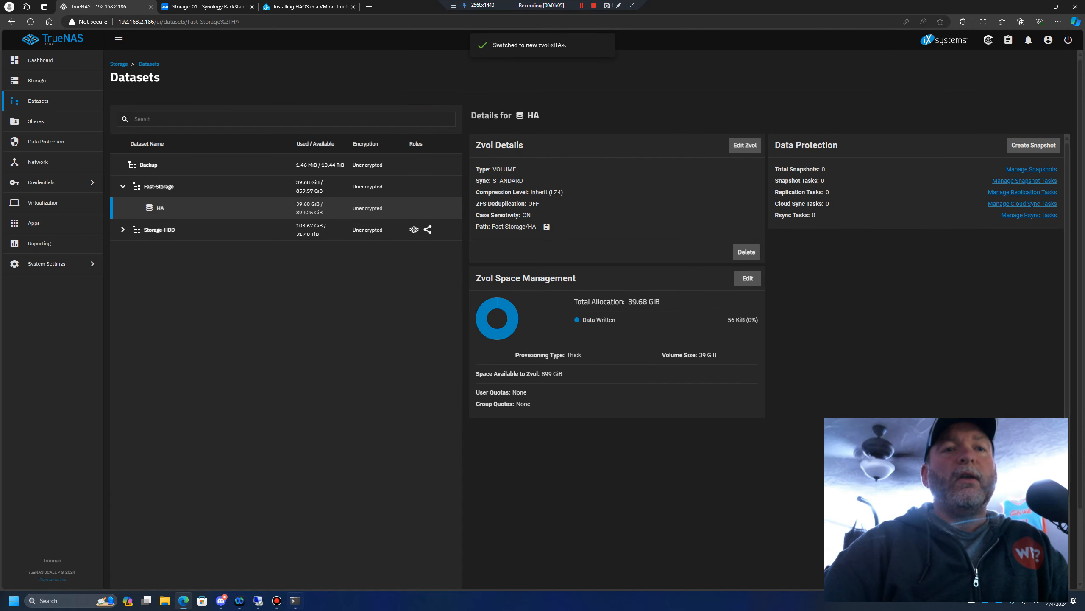
Switch to the Windows PowerShell window and clear the terminal with cls
{"action": "key", "text": "alt+Tab"}
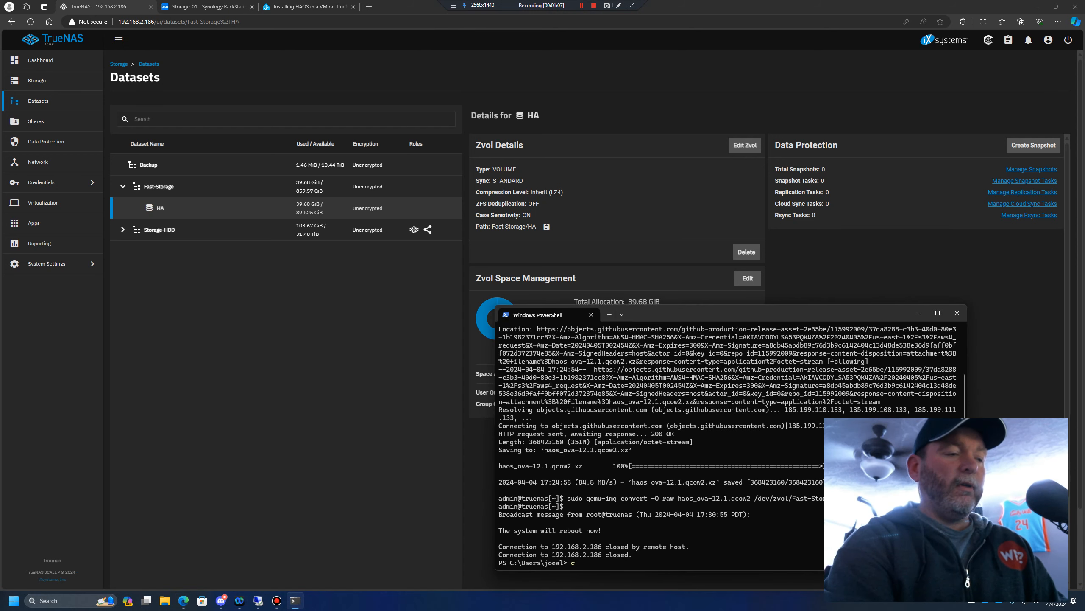
{"action": "type", "text": "cls"}
{"action": "key", "text": "Return"}
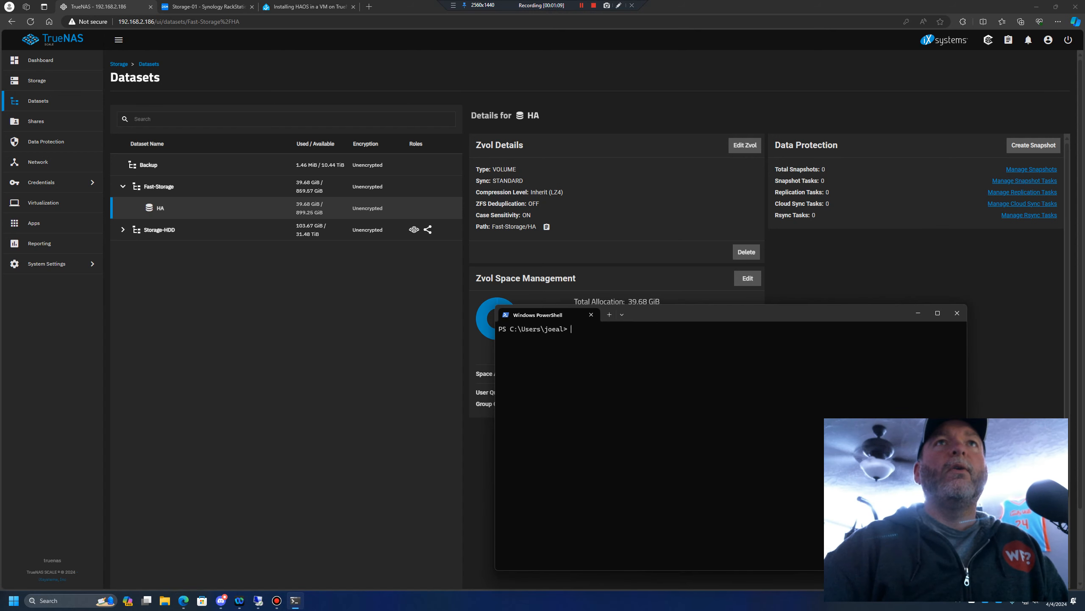
In the Home Assistant community guide, expand the code block and copy the wget and unxz commands for haos_ova-12.1.qcow2.xz
{"action": "left_click", "coordinate": [275, 6]}
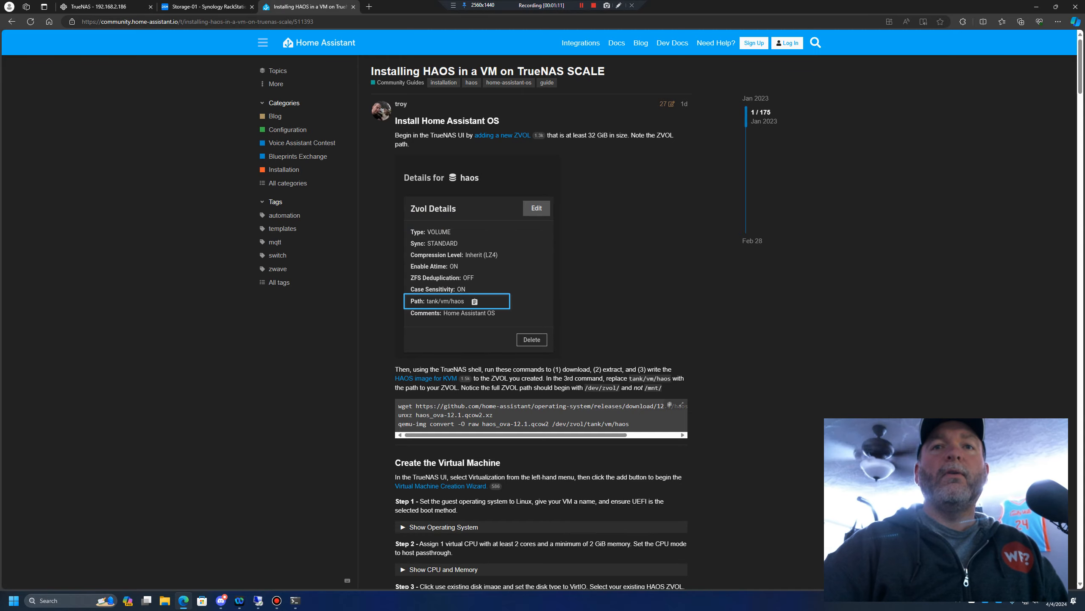
{"action": "left_click", "coordinate": [682, 404]}
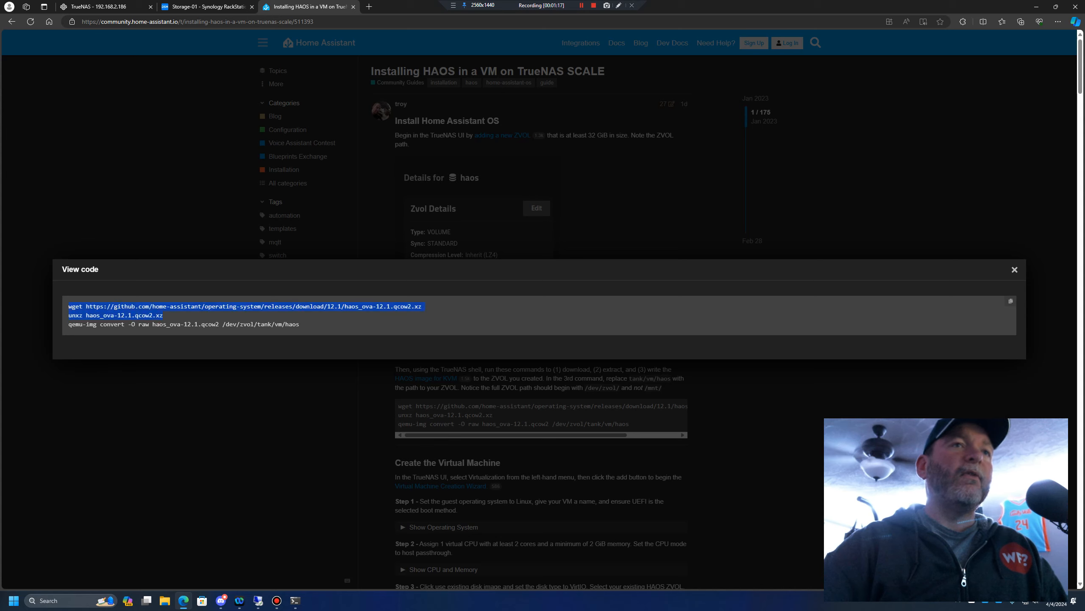
{"action": "right_click", "coordinate": [83, 305]}
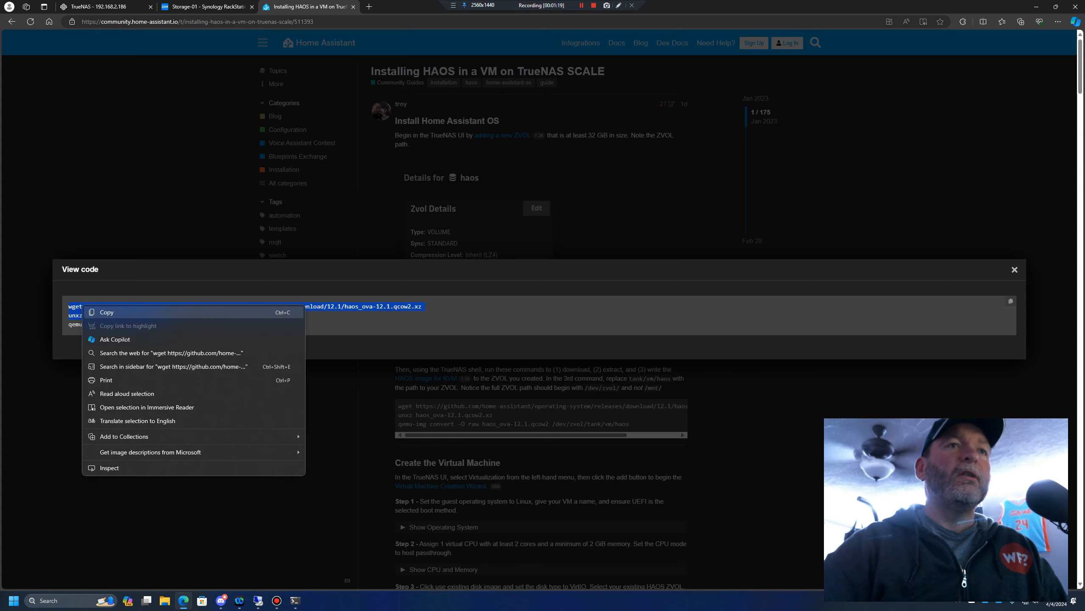
{"action": "left_click", "coordinate": [107, 313]}
In PowerShell, log in over SSH to 192.168.2.186 as admin with the account password, and run the copied wget and unxz commands
{"action": "left_click", "coordinate": [295, 601]}
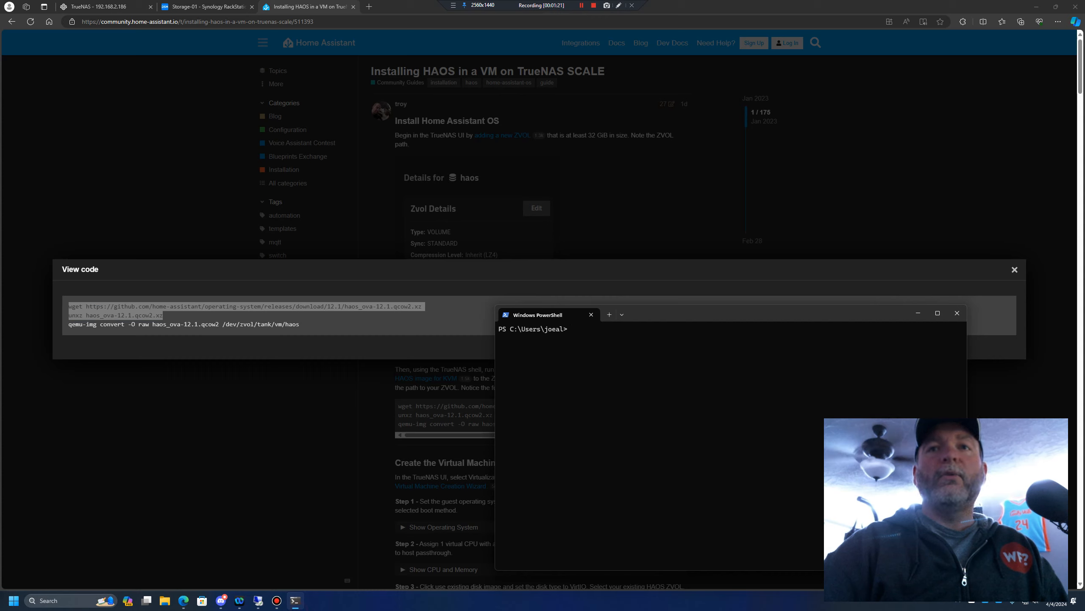
{"action": "type", "text": "ssh"}
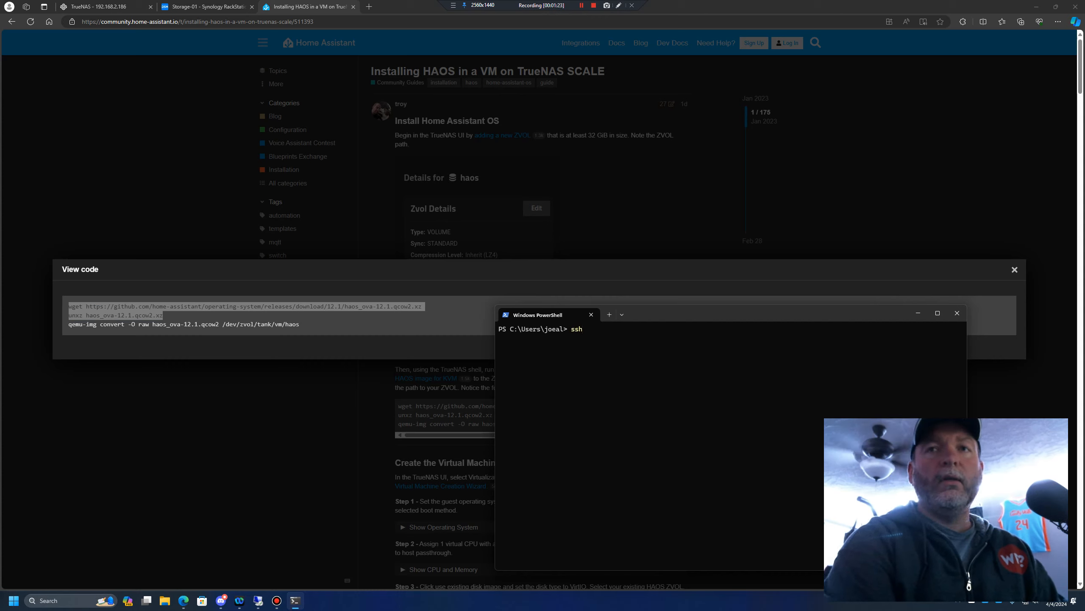
{"action": "type", "text": " admin@"}
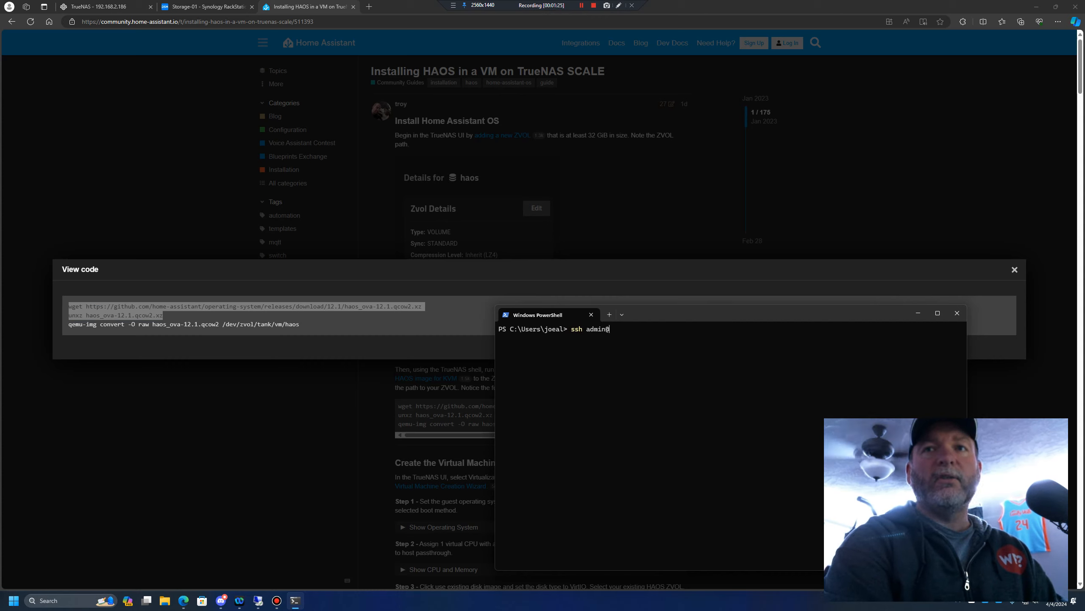
{"action": "type", "text": "198"}
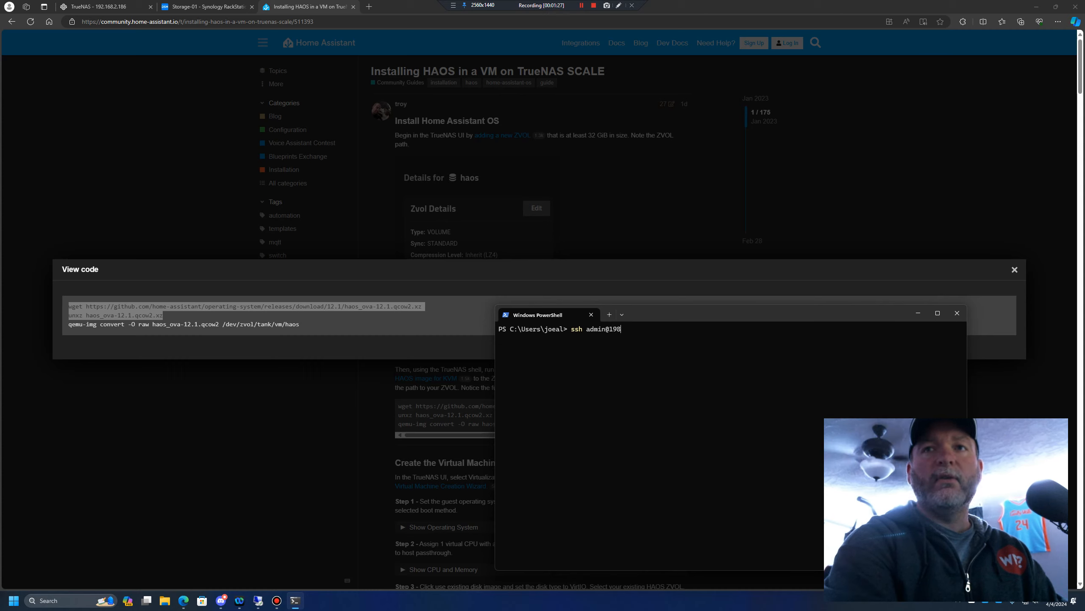
{"action": "key", "text": "BackSpace"}
{"action": "key", "text": "BackSpace"}
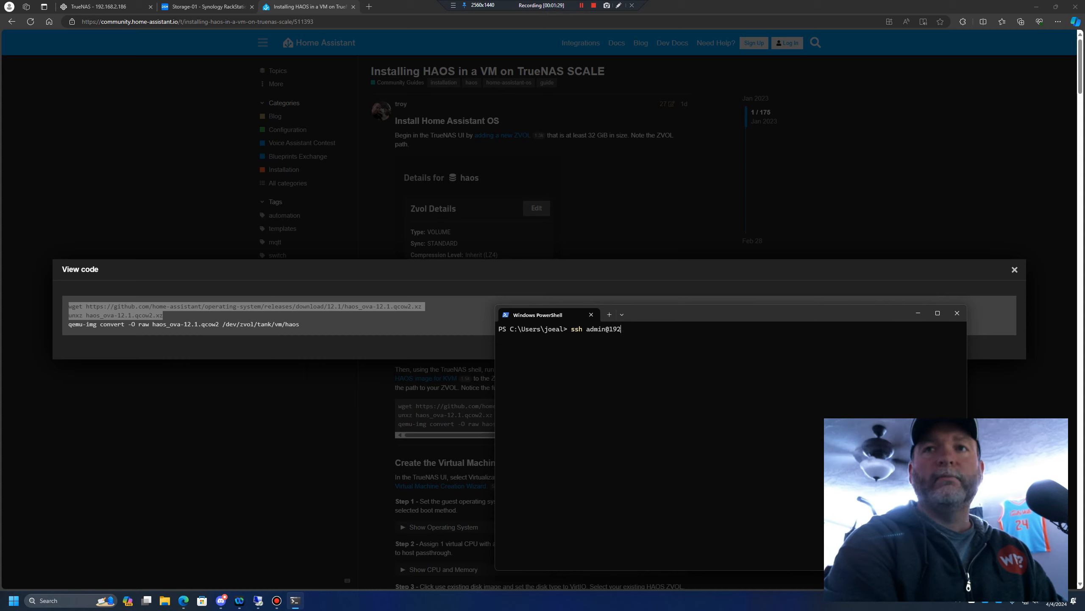
{"action": "type", "text": ".168.2."}
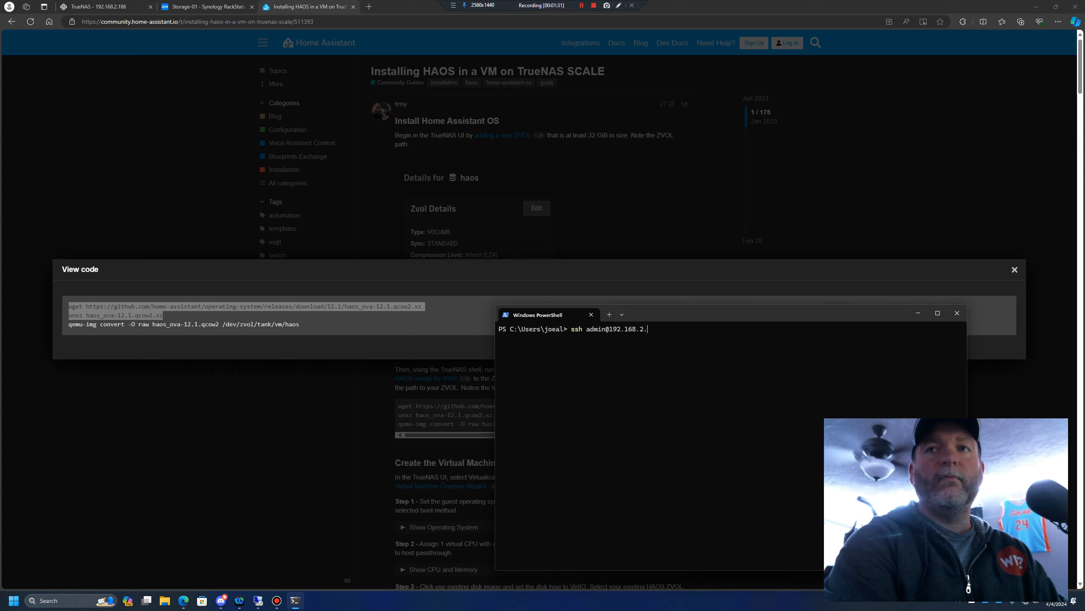
{"action": "type", "text": "186"}
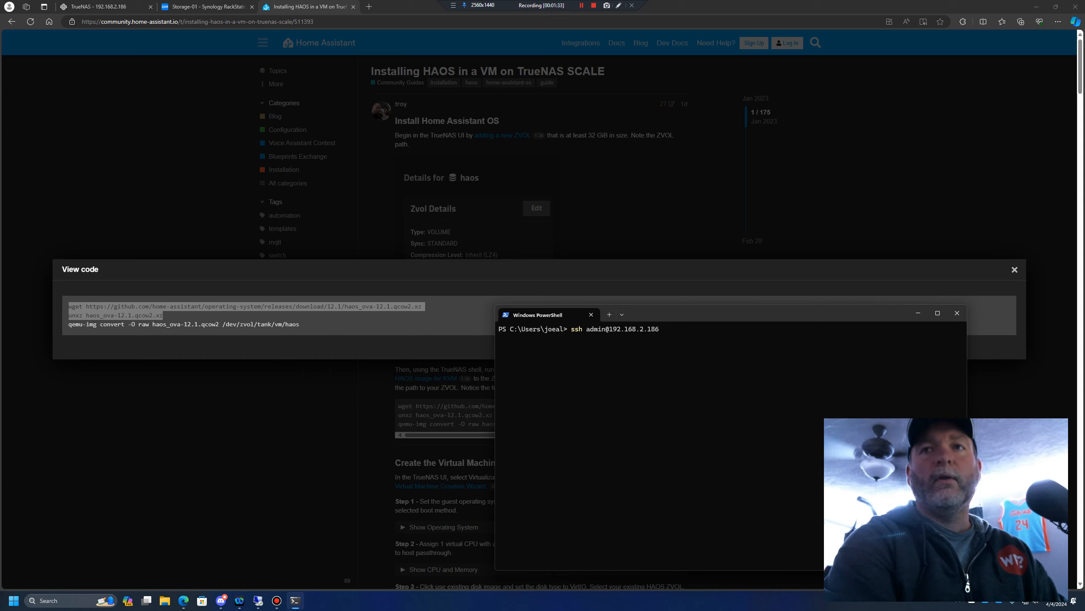
{"action": "key", "text": "Return"}
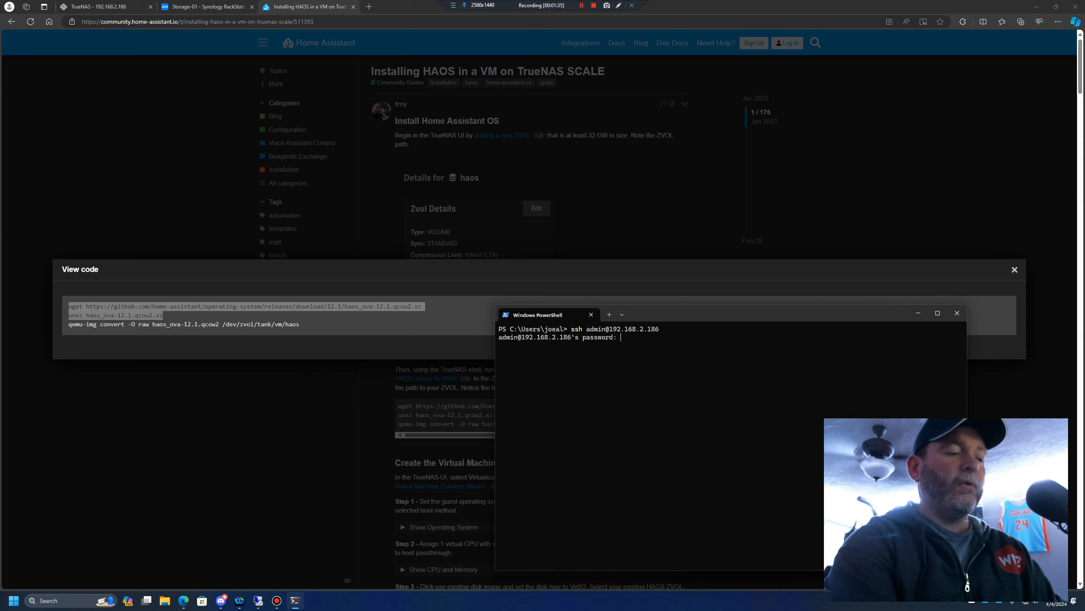
{"action": "key", "text": "Return"}
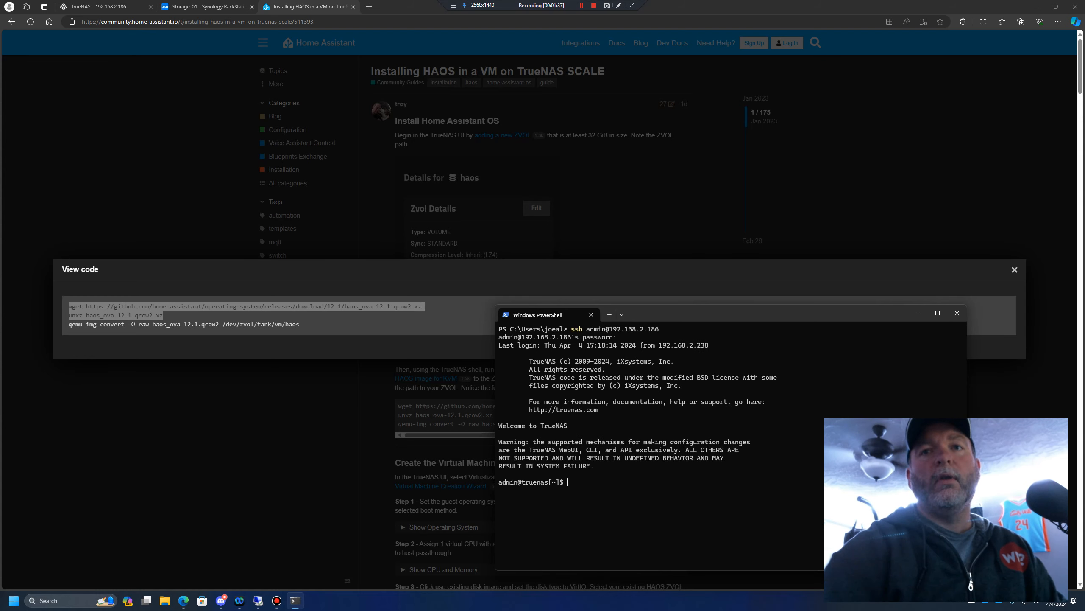
{"action": "key", "text": "ctrl+v"}
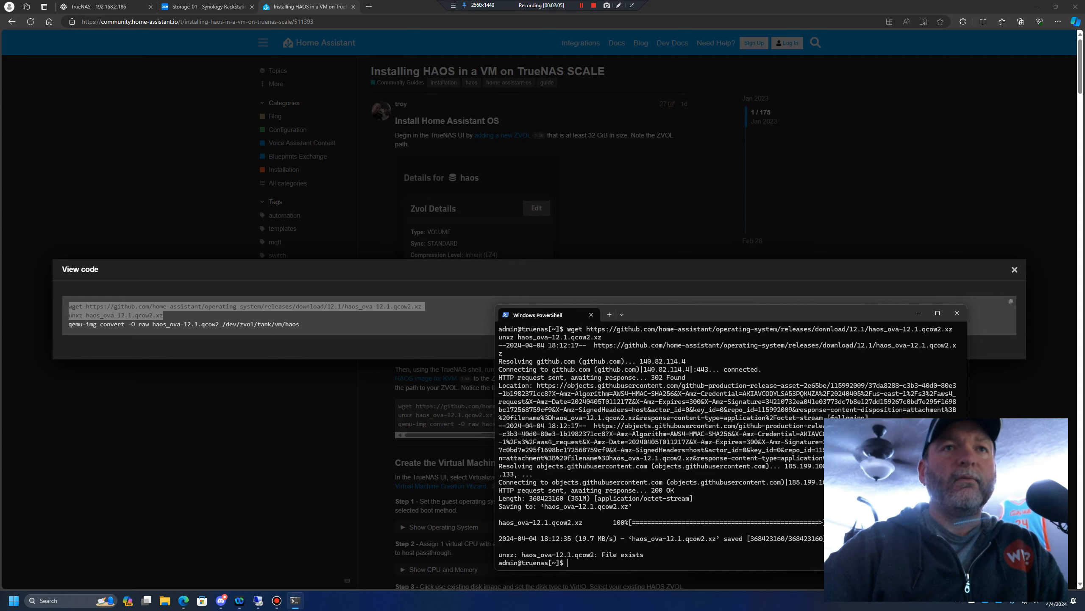
Copy the guide's qemu-img convert command up to /dev/zvol/ and enter it after sudo in the SSH session, without running it
{"action": "left_click", "coordinate": [302, 323]}
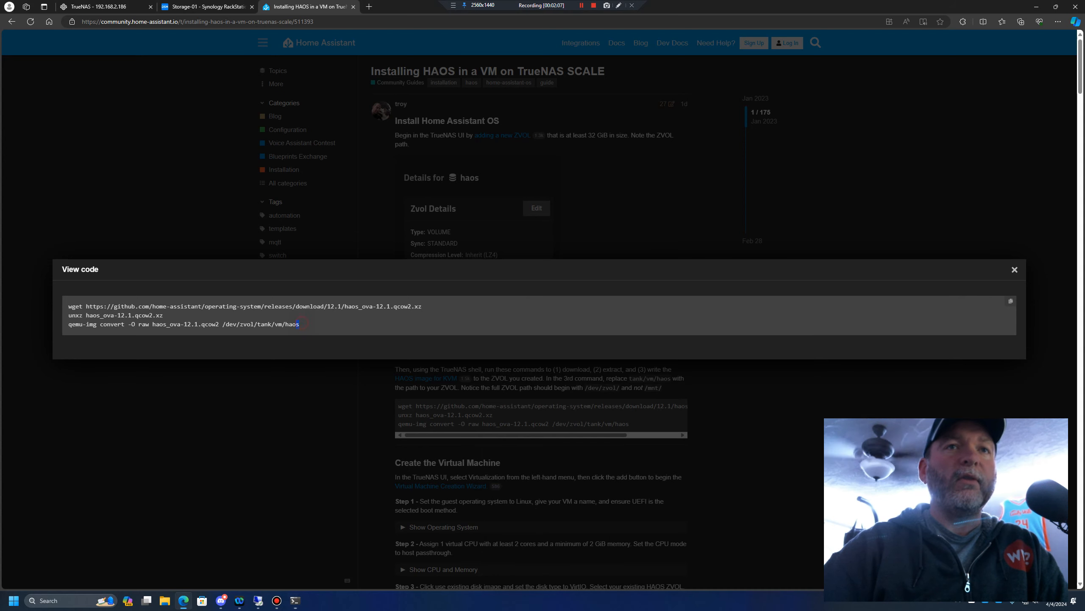
{"action": "left_click_drag", "start_coordinate": [93, 324], "coordinate": [69, 324]}
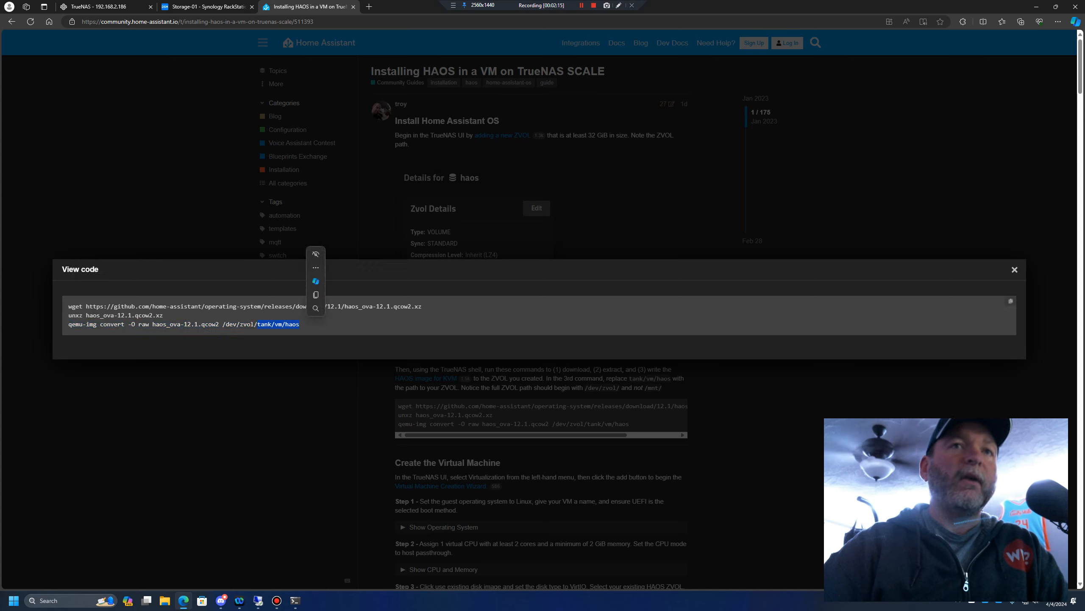
{"action": "left_click", "coordinate": [264, 330]}
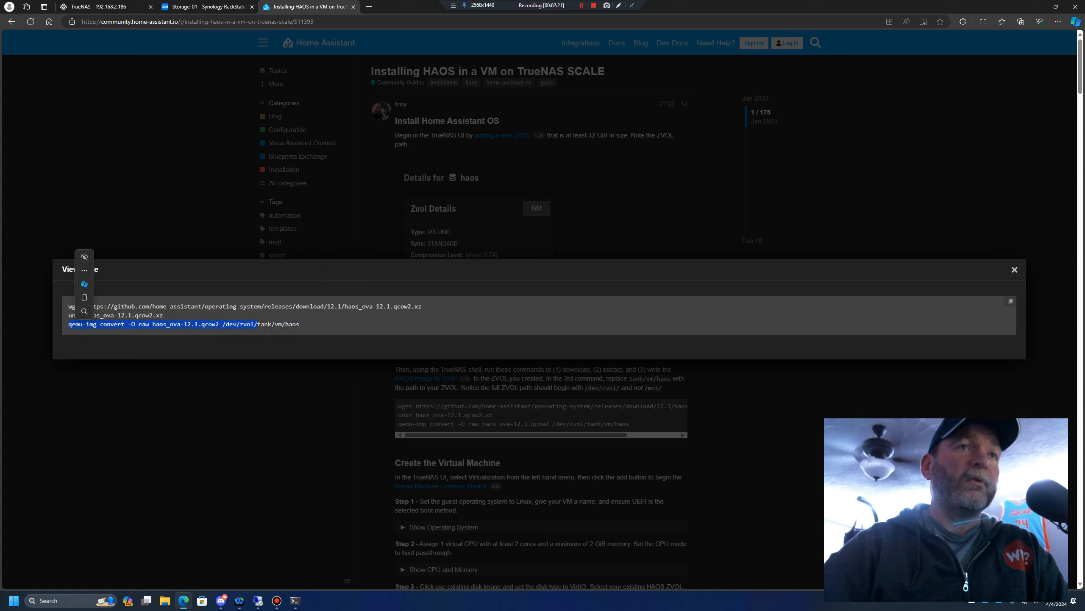
{"action": "right_click", "coordinate": [74, 328]}
{"action": "left_click", "coordinate": [109, 333]}
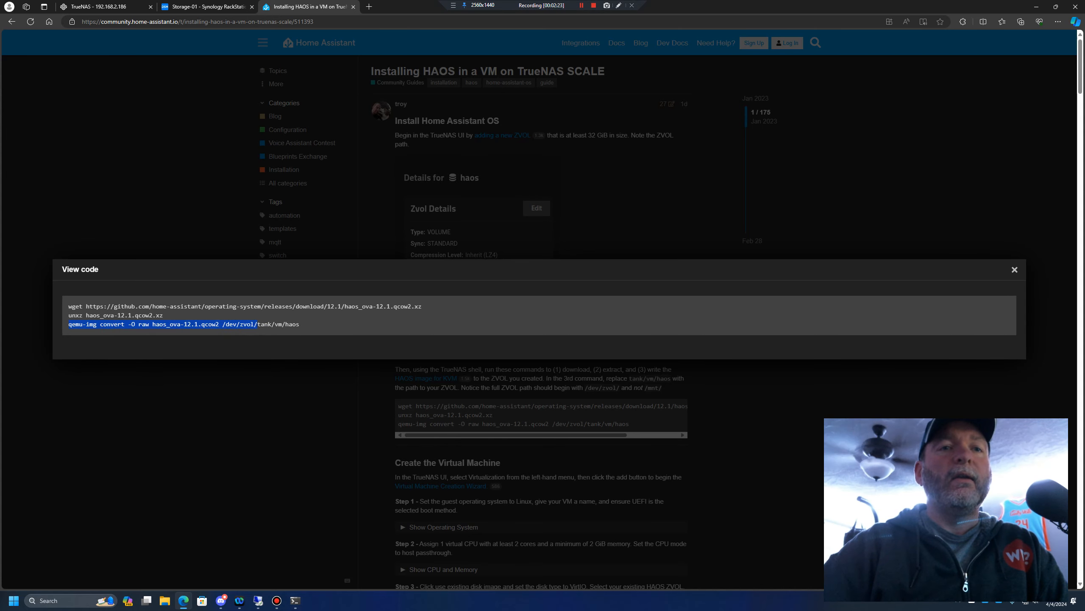
{"action": "left_click", "coordinate": [295, 600]}
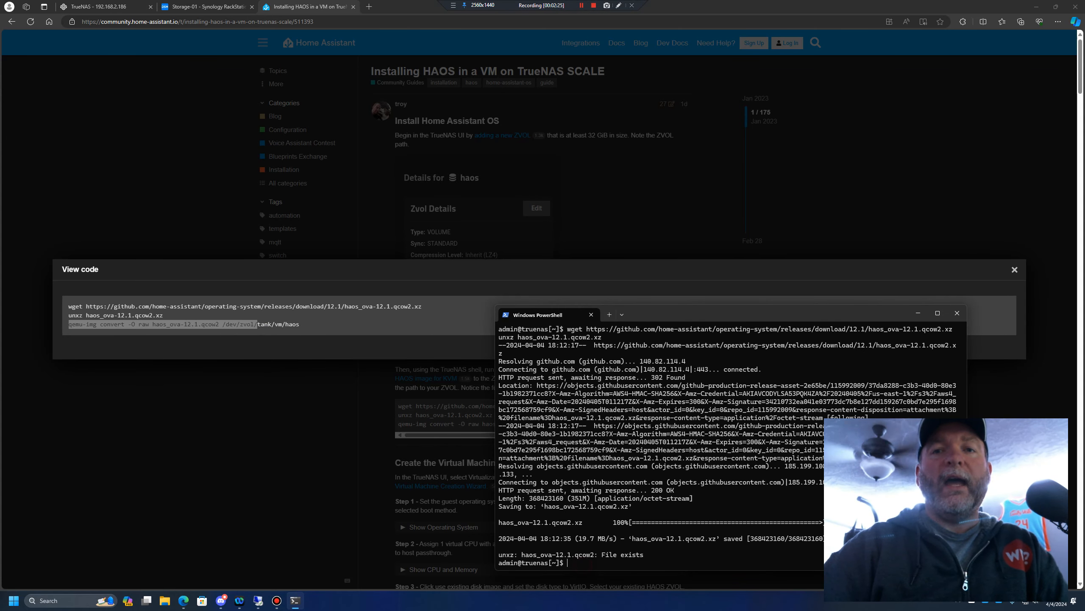
{"action": "type", "text": "sudo"}
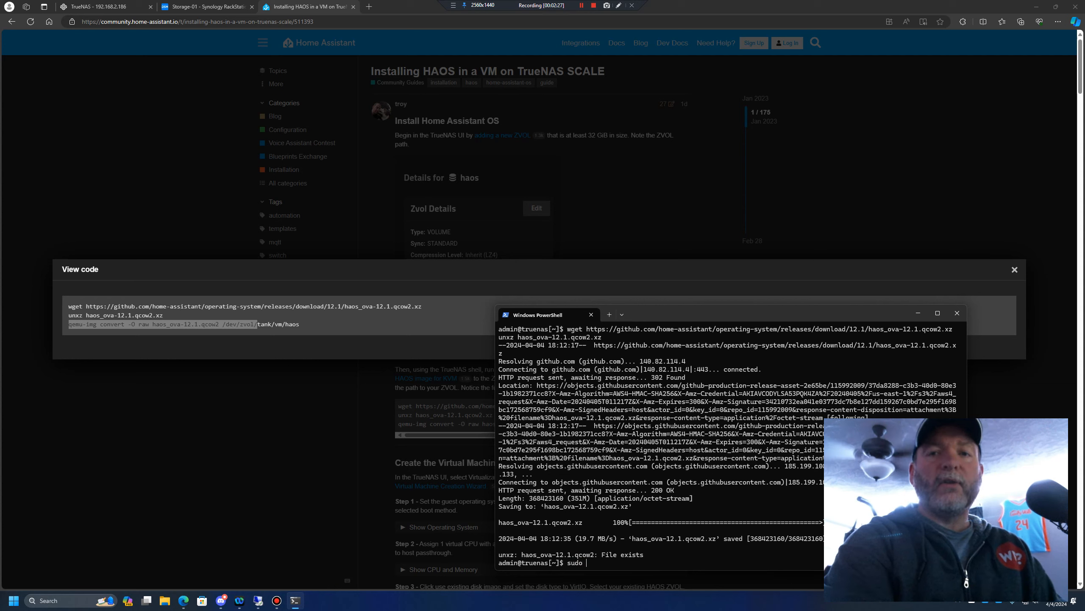
{"action": "key", "text": "ctrl+v"}
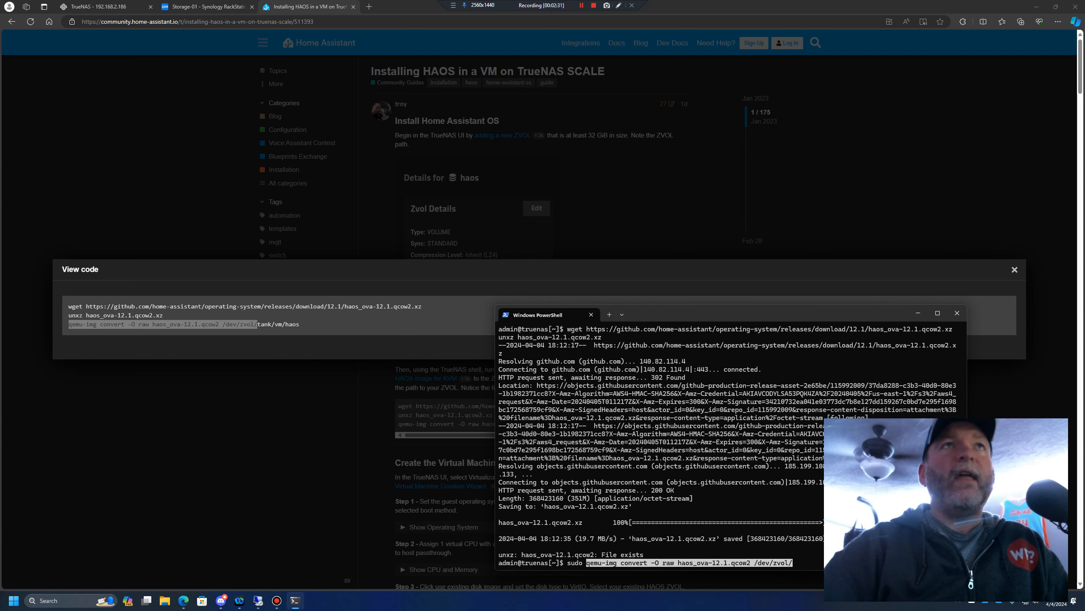
Copy the HA zvol's path from TrueNAS, append it to the qemu-img command in PowerShell, and run it with the sudo password
{"action": "left_click", "coordinate": [104, 7]}
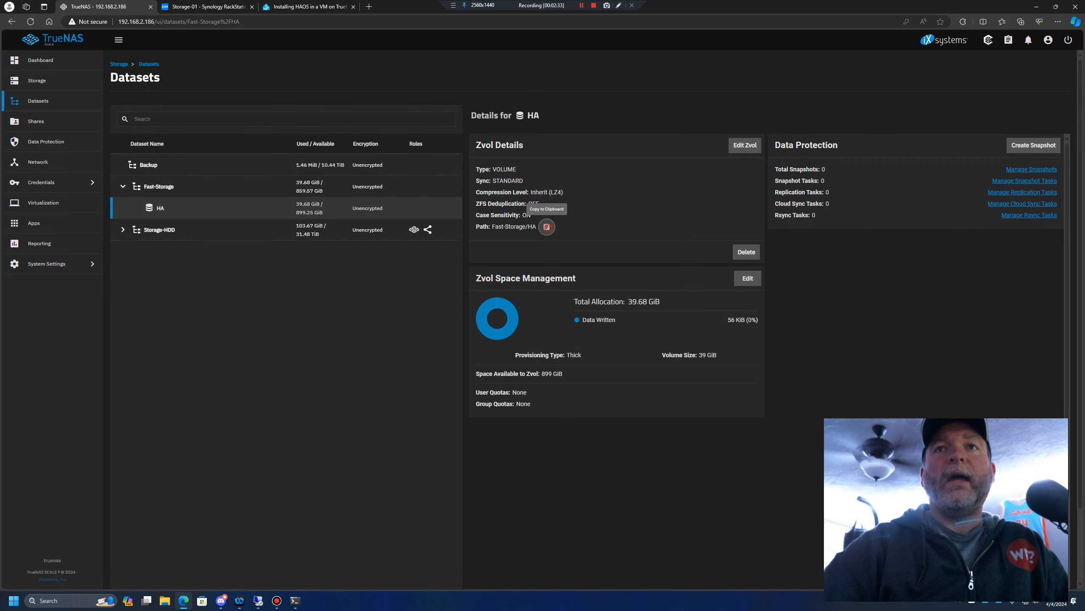
{"action": "left_click", "coordinate": [547, 226]}
{"action": "left_click", "coordinate": [294, 600]}
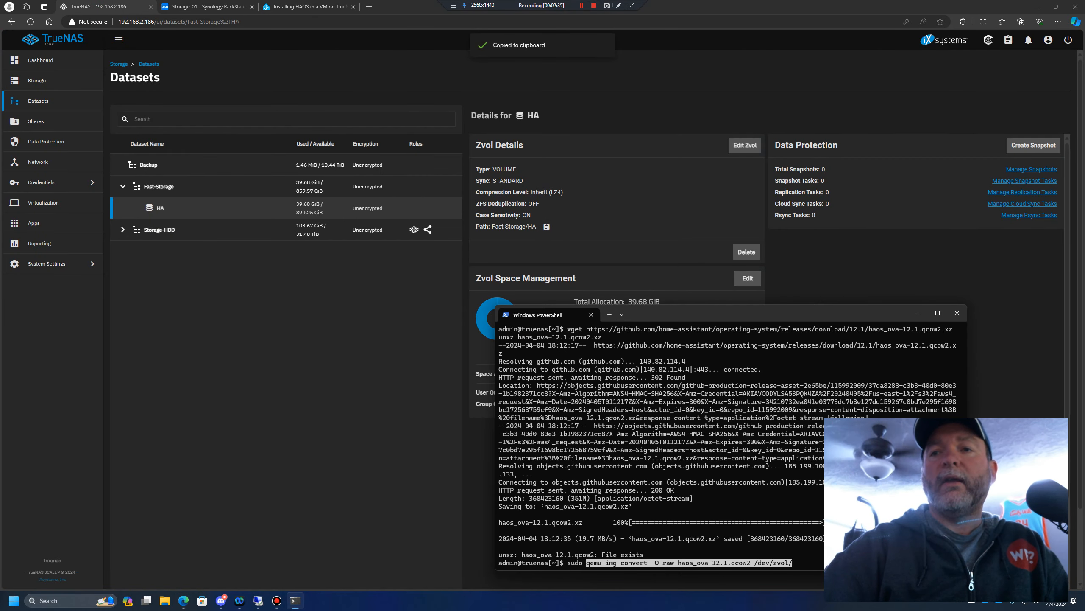
{"action": "key", "text": "ctrl+v"}
{"action": "key", "text": "Return"}
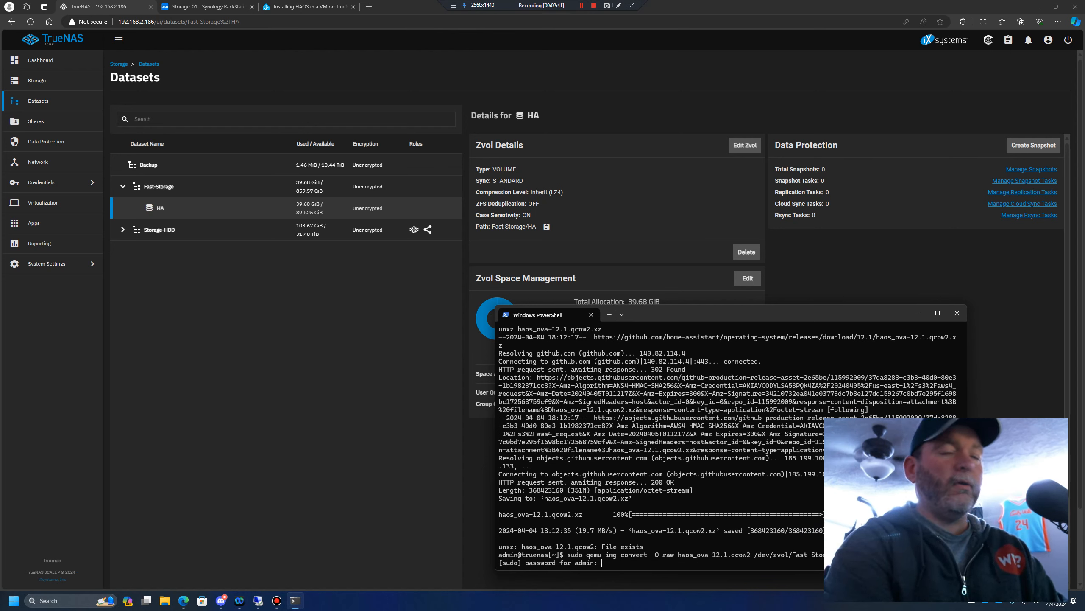
{"action": "key", "text": "Return"}
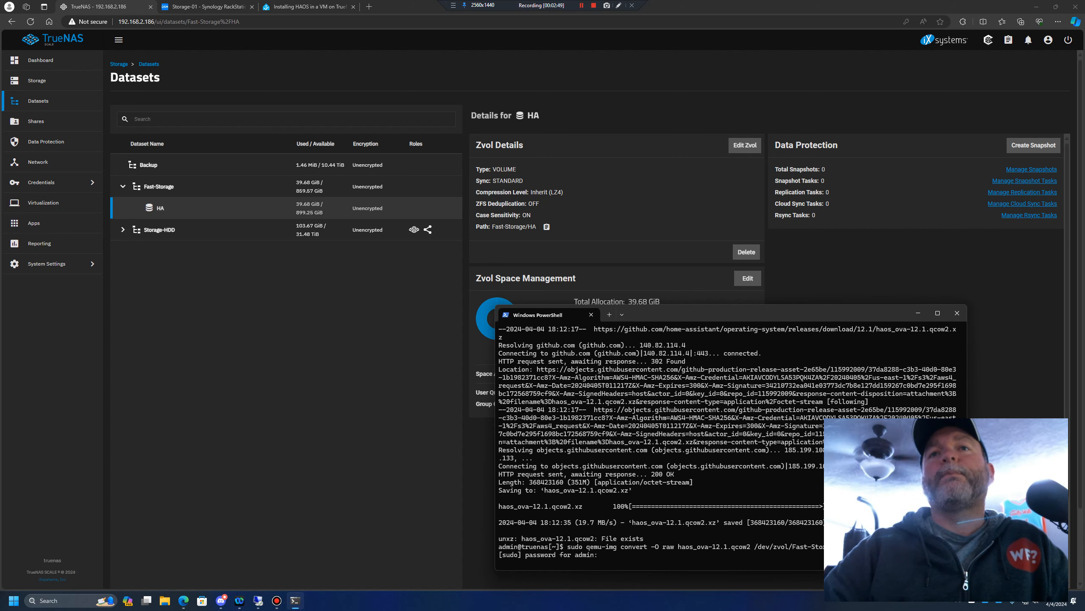
Move the PowerShell window aside, reload the TrueNAS Datasets page, and check the data written to the HA zvol
{"action": "left_click", "coordinate": [864, 313]}
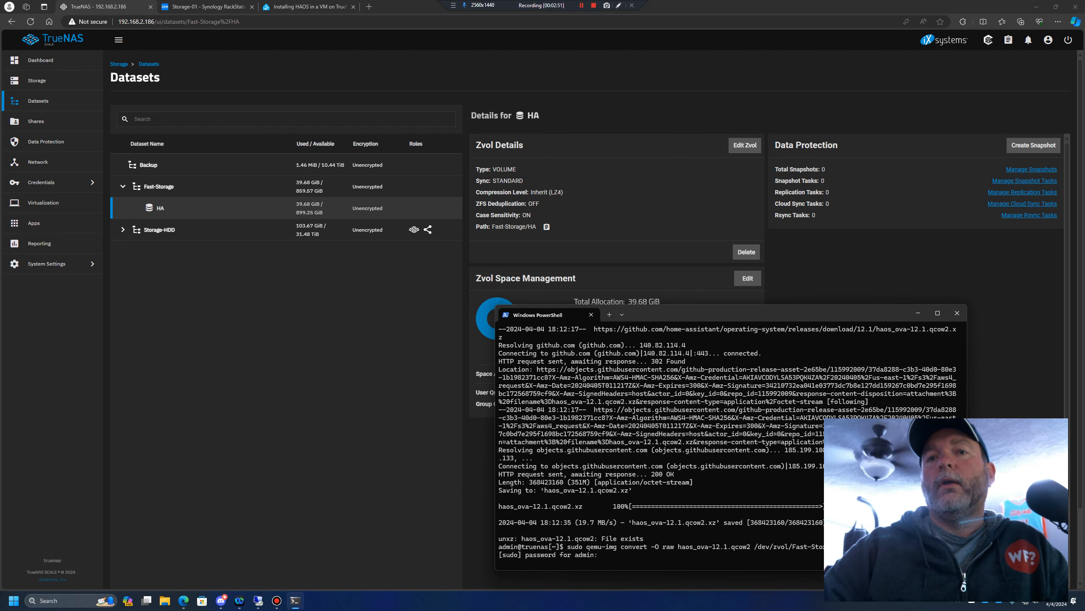
{"action": "left_click_drag", "start_coordinate": [863, 312], "coordinate": [860, 389]}
{"action": "left_click", "coordinate": [414, 385]}
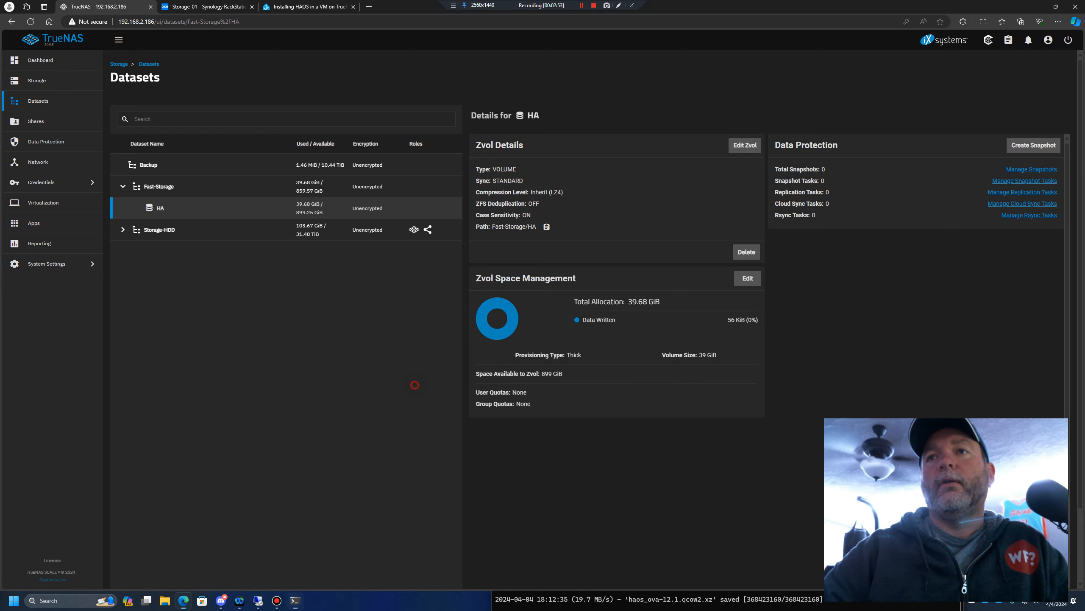
{"action": "key", "text": "F5"}
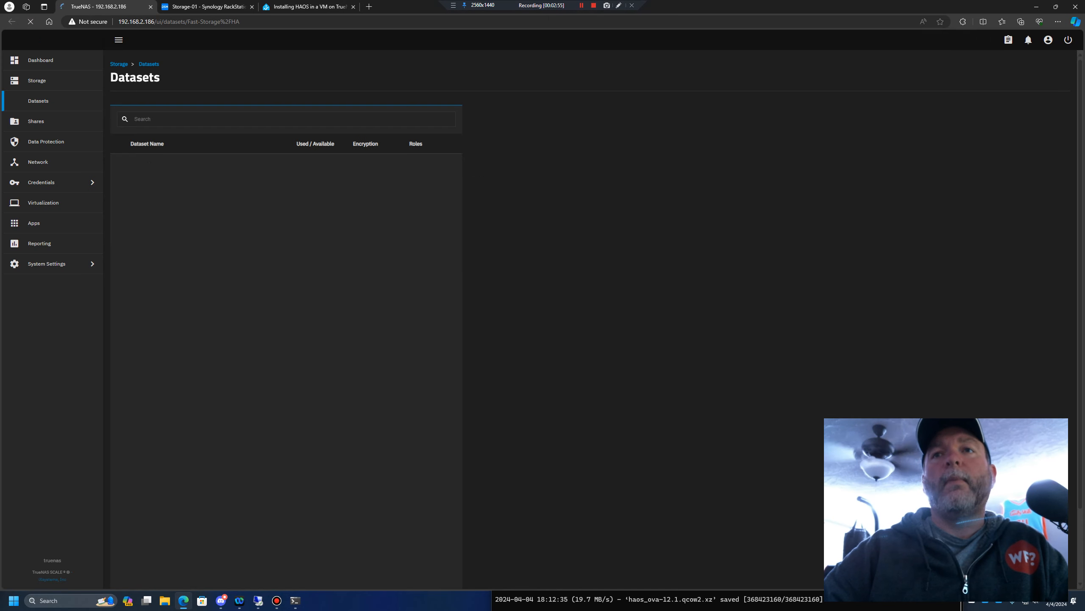
{"action": "left_click_drag", "start_coordinate": [710, 319], "coordinate": [748, 320]}
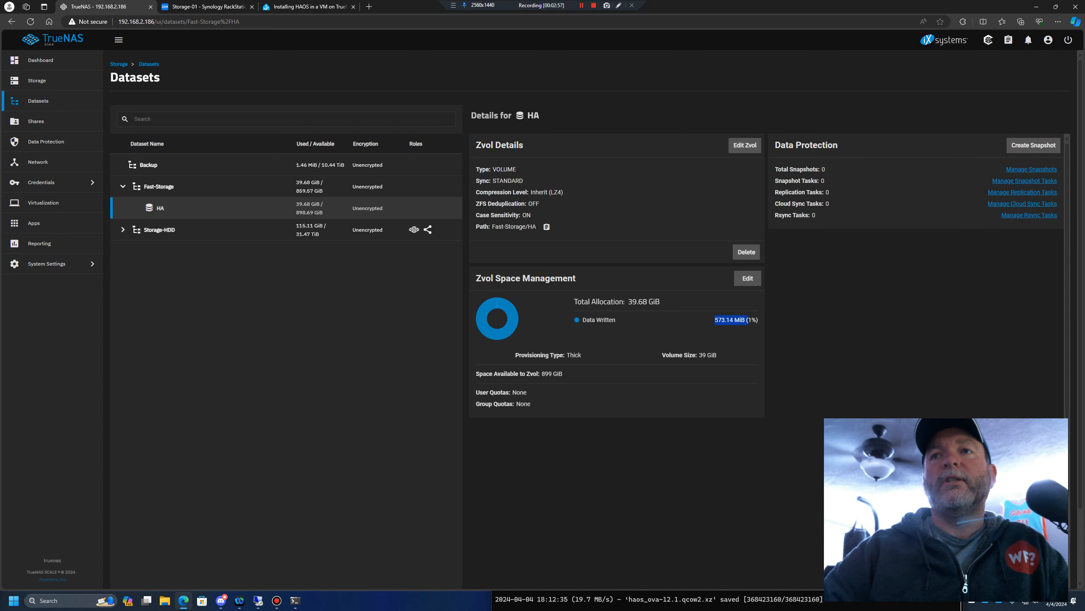
Switch back to PowerShell, check the output of the qemu-img conversion, and close the window
{"action": "key", "text": "alt+Tab"}
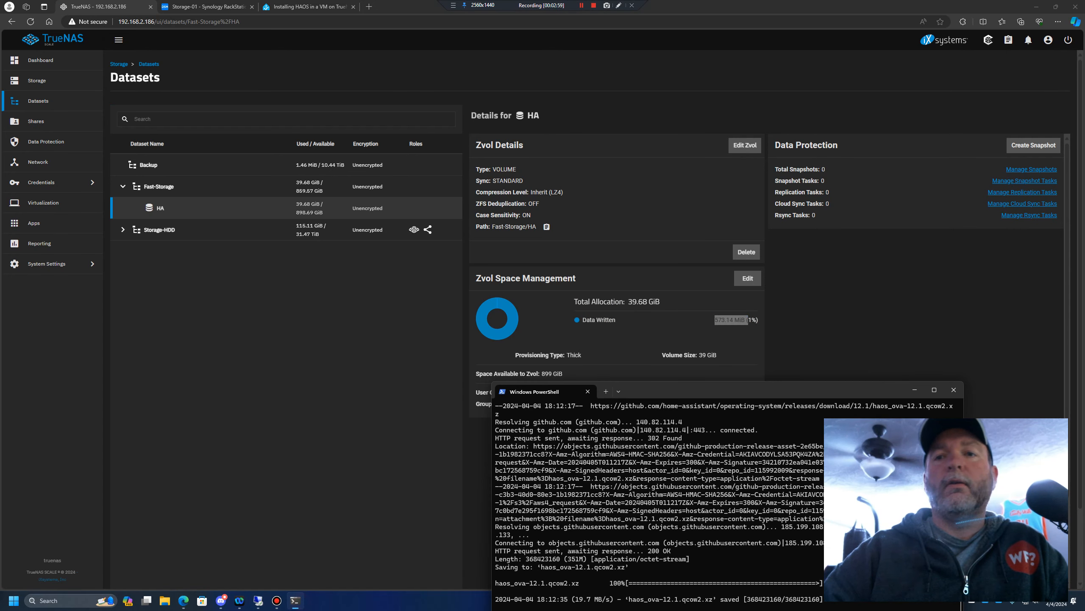
{"action": "left_click_drag", "start_coordinate": [742, 393], "coordinate": [691, 265]}
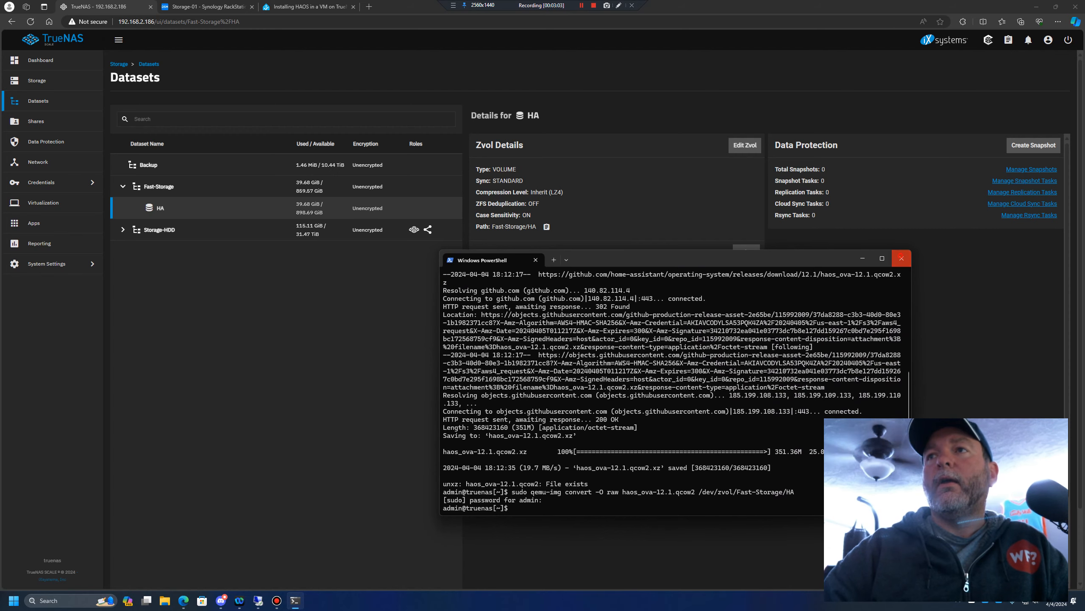
{"action": "left_click", "coordinate": [902, 259]}
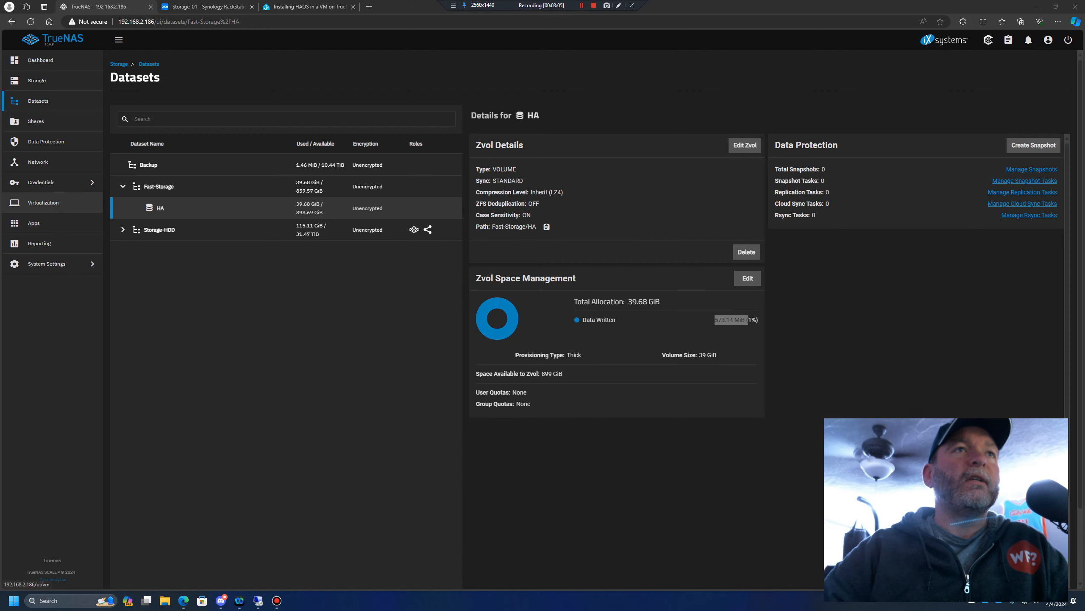
Start creating a virtual machine in TrueNAS with Linux as the guest operating system and HA as its name
{"action": "left_click", "coordinate": [54, 202]}
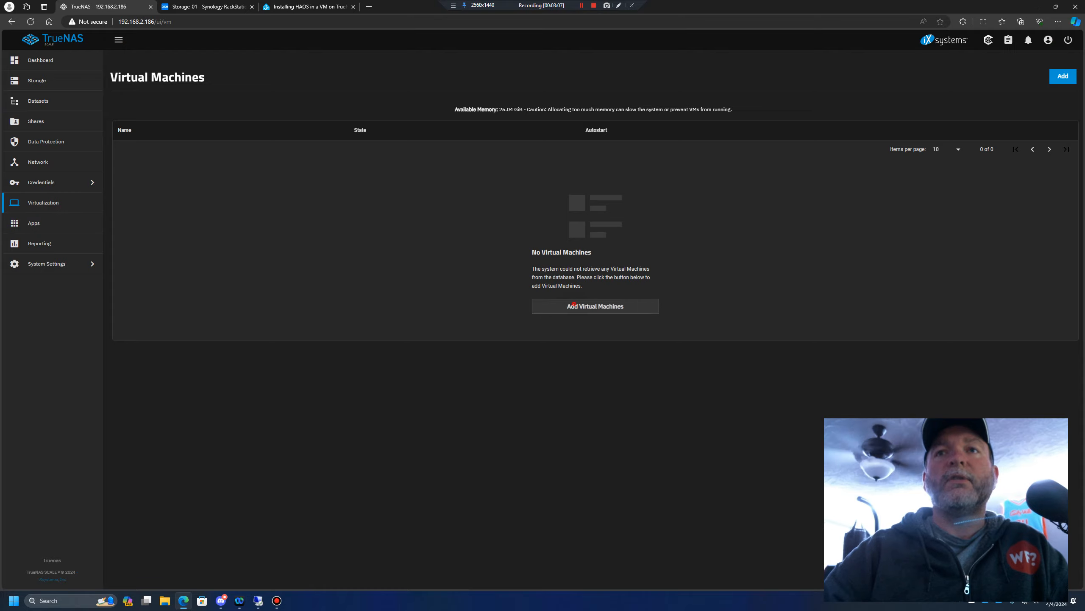
{"action": "left_click", "coordinate": [595, 306]}
{"action": "left_click", "coordinate": [982, 141]}
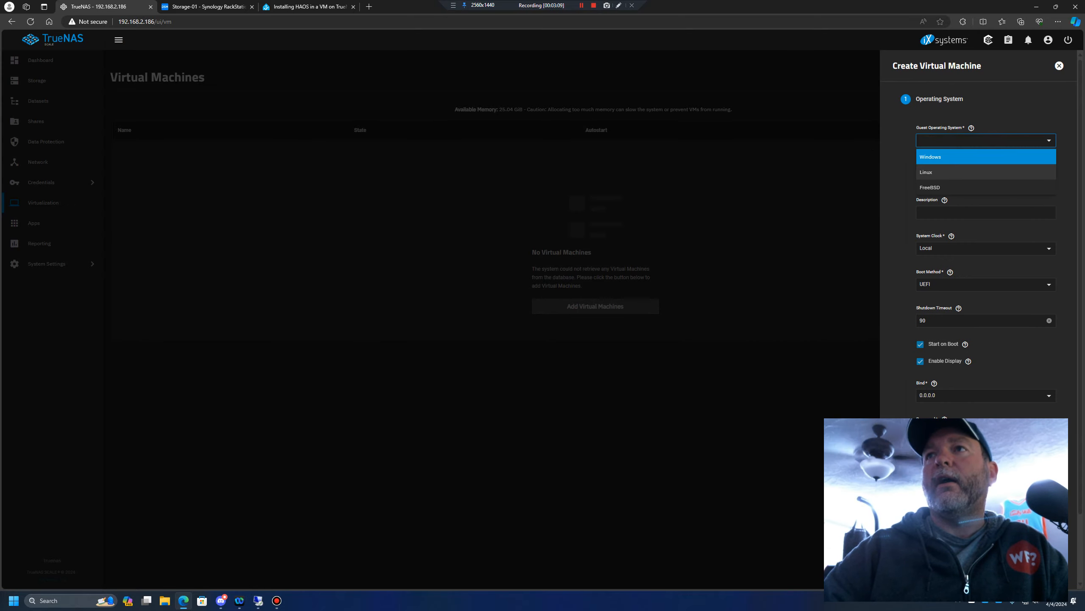
{"action": "left_click", "coordinate": [949, 171]}
{"action": "left_click", "coordinate": [948, 176]}
{"action": "type", "text": "HA"}
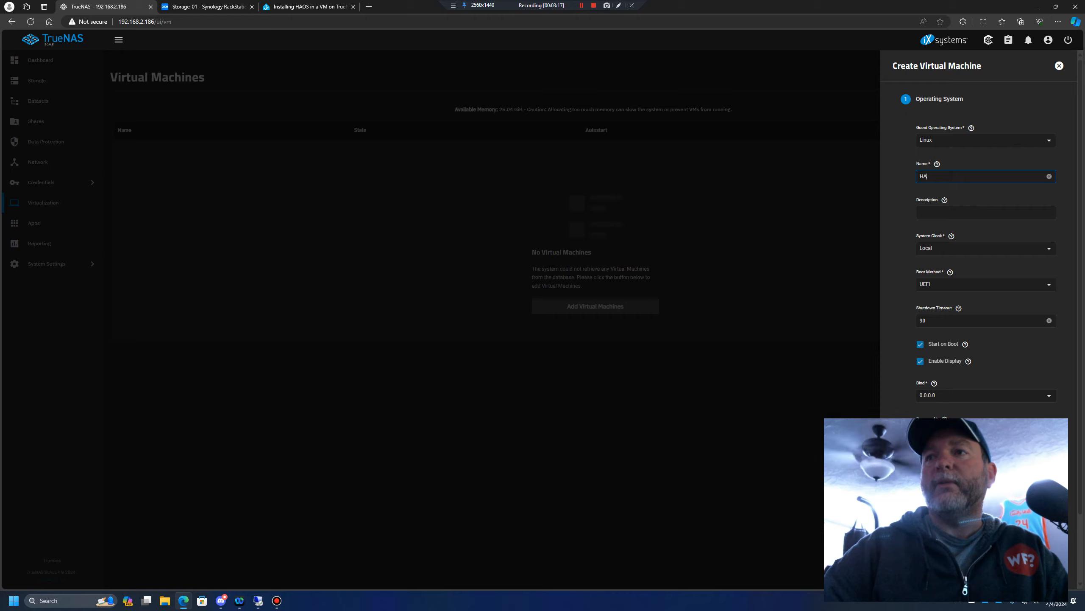
Bind the virtual machine's display to 192.168.2.186, enter the display password, and continue to the CPU and memory settings
{"action": "left_click", "coordinate": [983, 395]}
{"action": "left_click", "coordinate": [949, 431]}
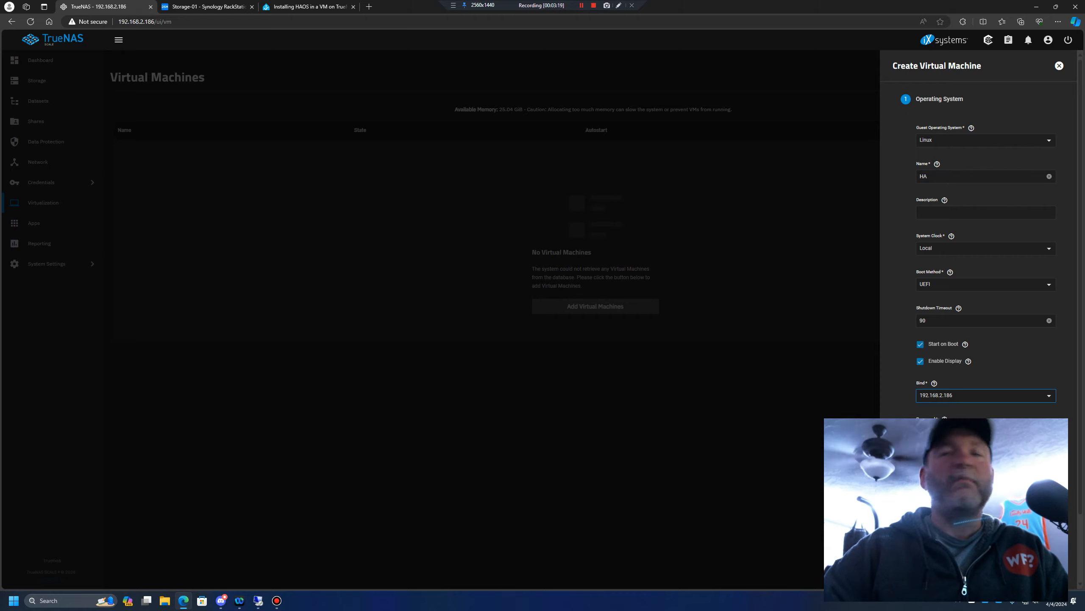
{"action": "left_click", "coordinate": [978, 431]}
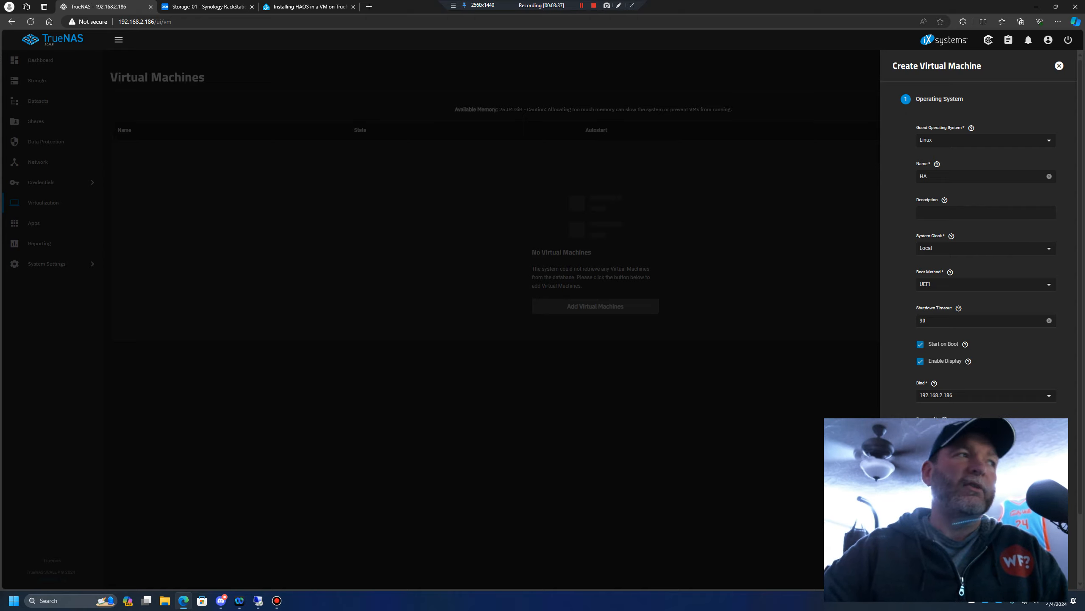
{"action": "left_click", "coordinate": [928, 457]}
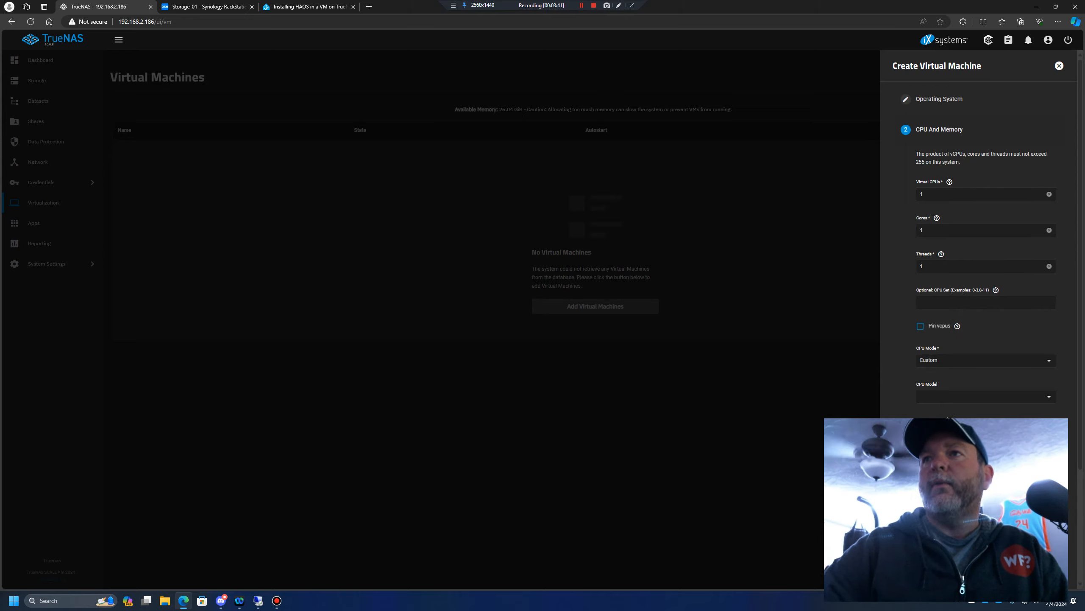
Set the virtual machine's cores to 4 and threads to 4, and look through the available CPU modes
{"action": "left_click", "coordinate": [927, 231]}
{"action": "key", "text": "BackSpace"}
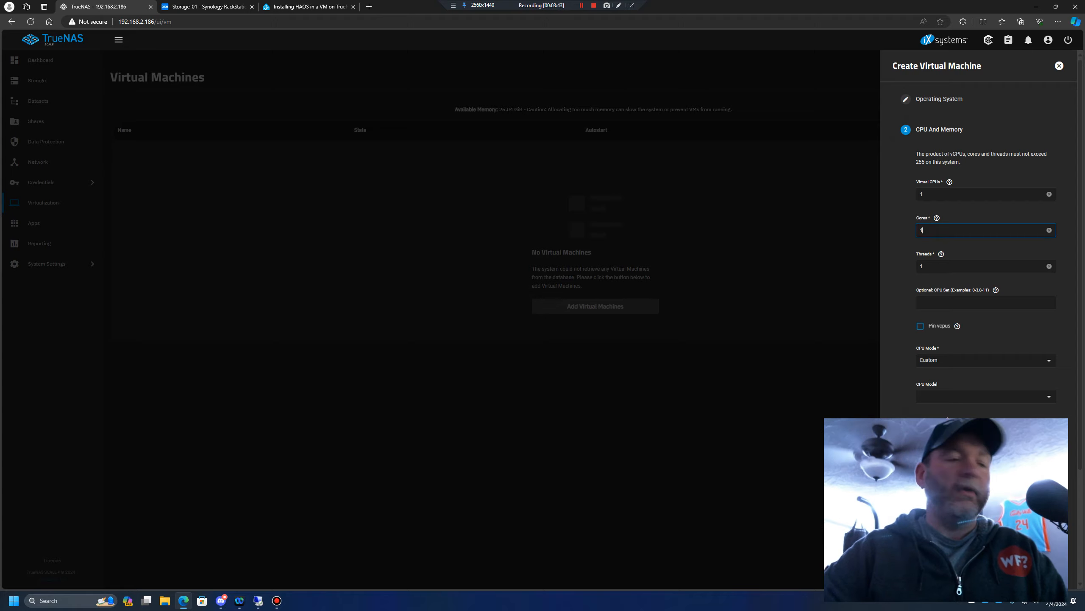
{"action": "type", "text": "4"}
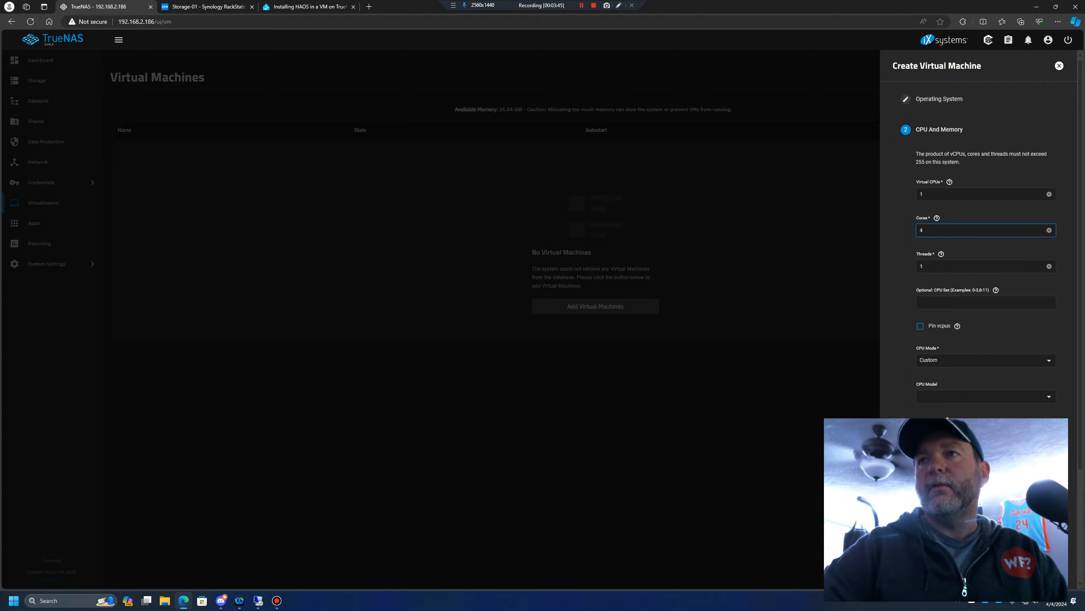
{"action": "key", "text": "Tab"}
{"action": "key", "text": "BackSpace"}
{"action": "type", "text": "4"}
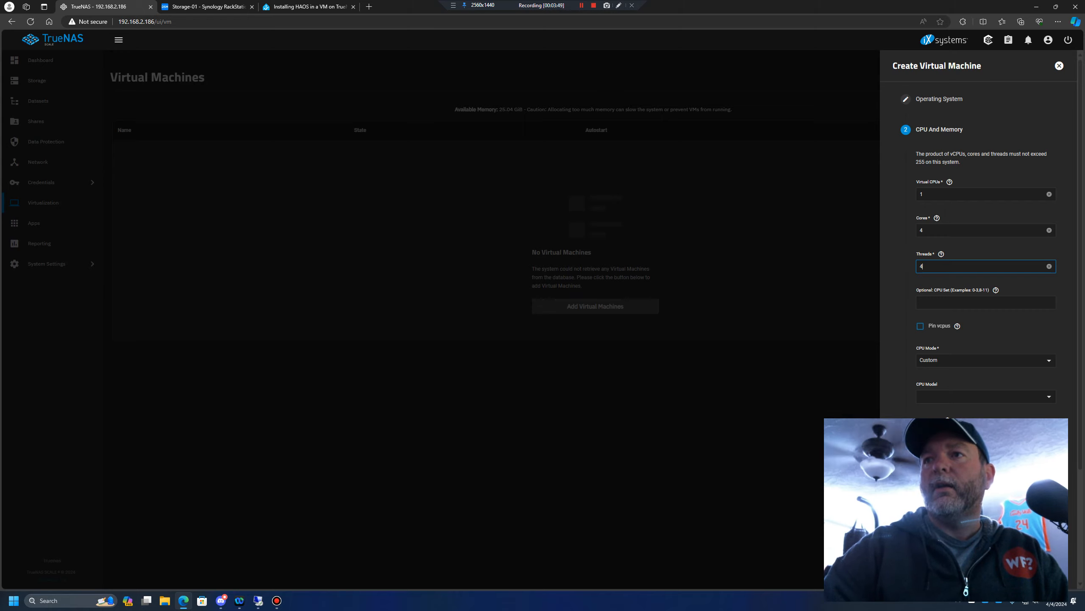
{"action": "left_click", "coordinate": [986, 361]}
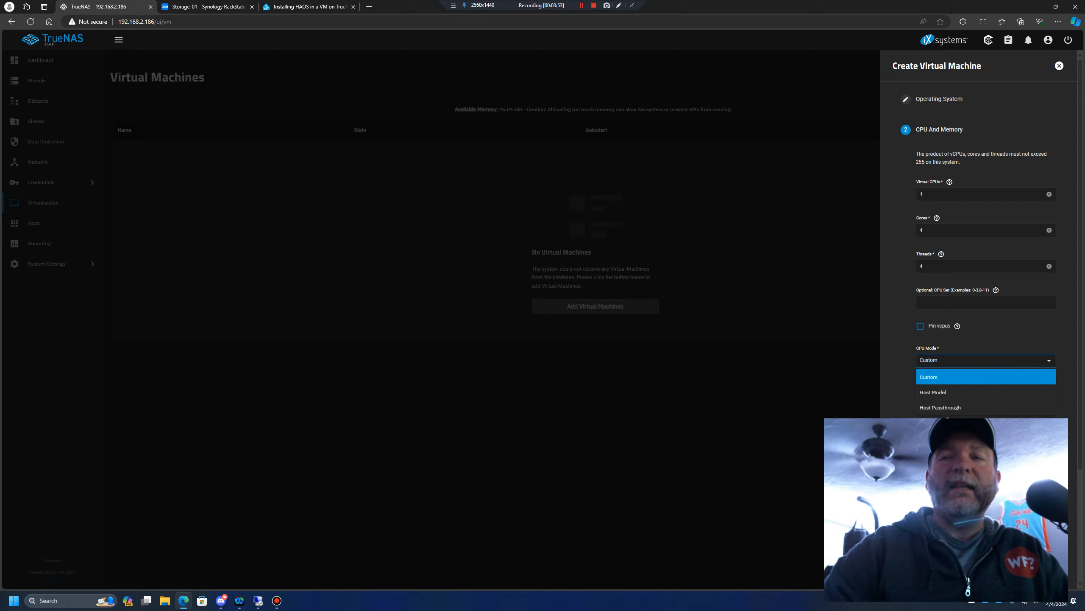
{"action": "left_click", "coordinate": [948, 418]}
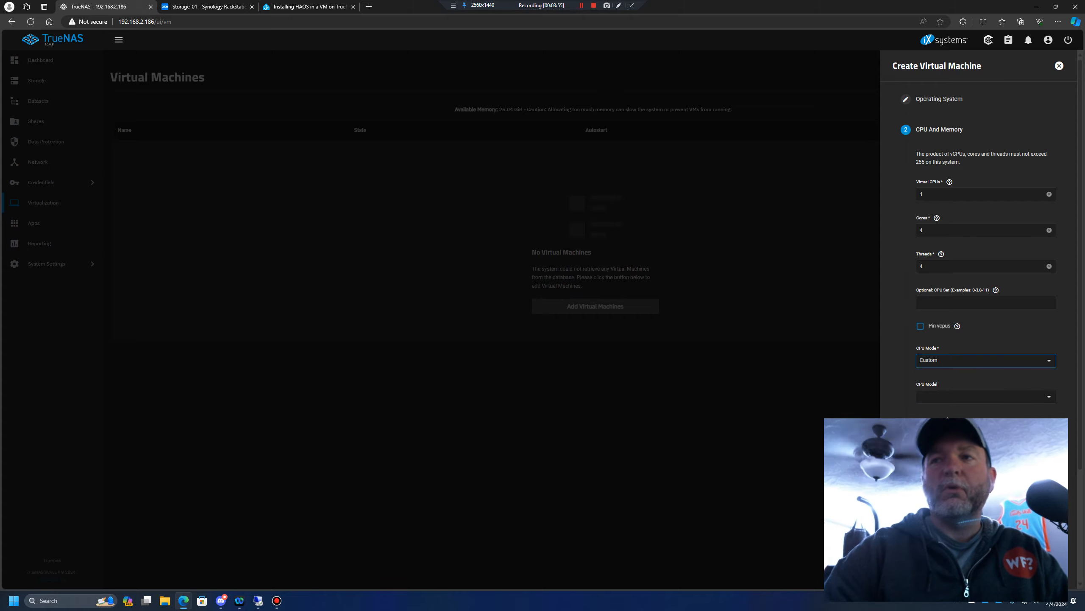
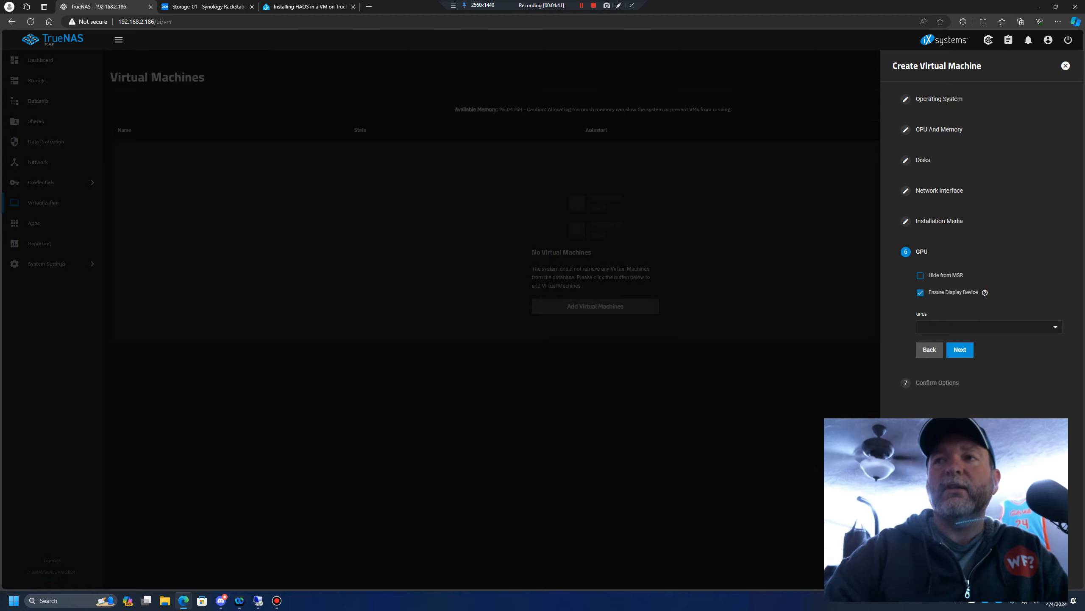
Finish creating the HA virtual machine with the GPU settings left as they are, and start it
{"action": "left_click", "coordinate": [960, 349]}
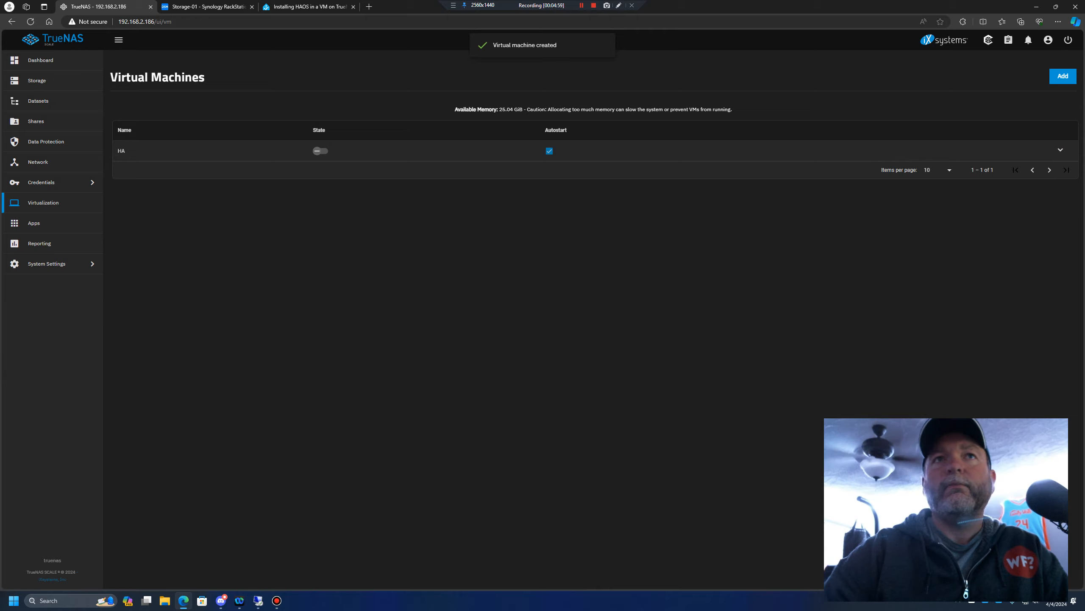
{"action": "left_click", "coordinate": [1061, 151]}
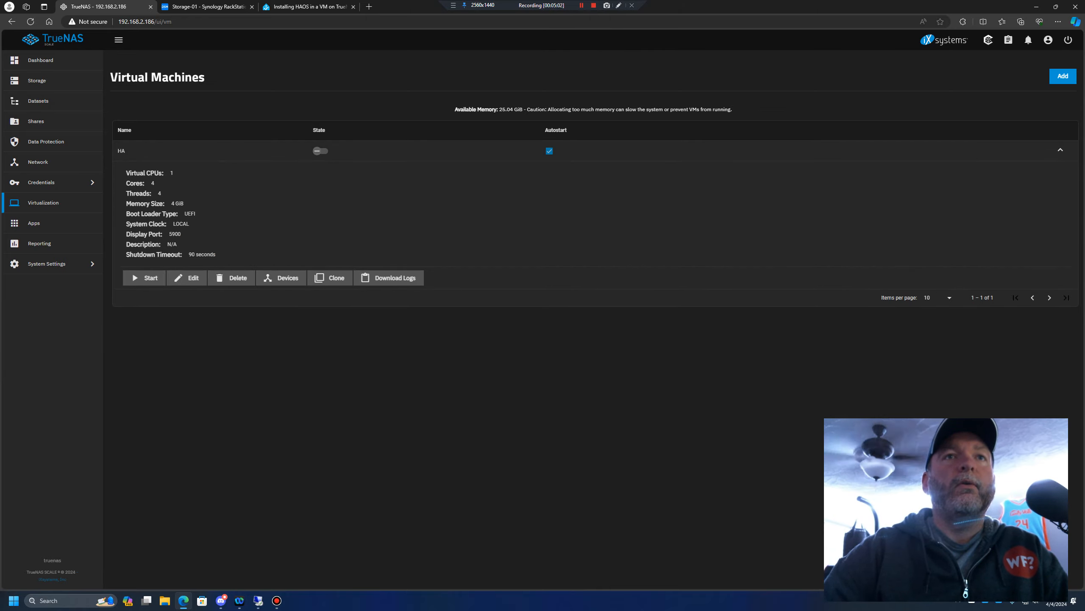
{"action": "left_click", "coordinate": [320, 151]}
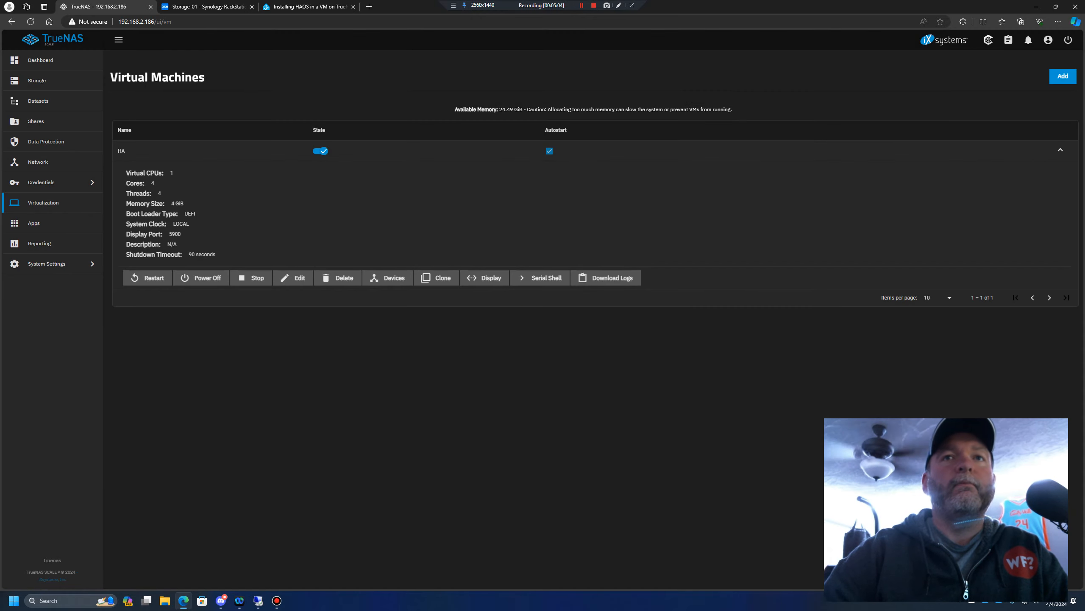
Open the HA virtual machine's display and enter the display password to reach its console
{"action": "left_click", "coordinate": [485, 277]}
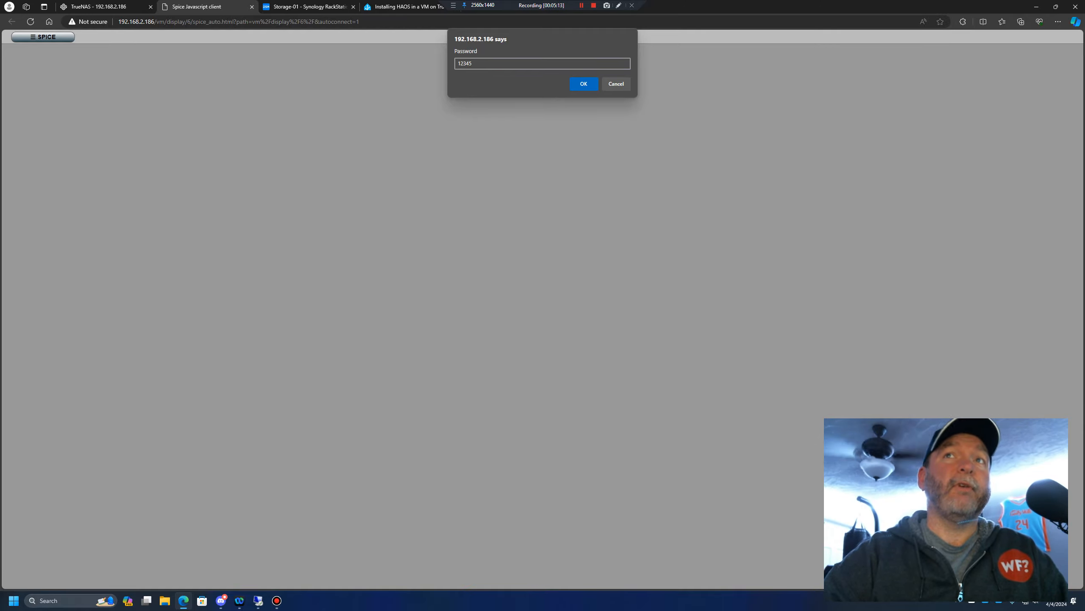
{"action": "left_click", "coordinate": [584, 84]}
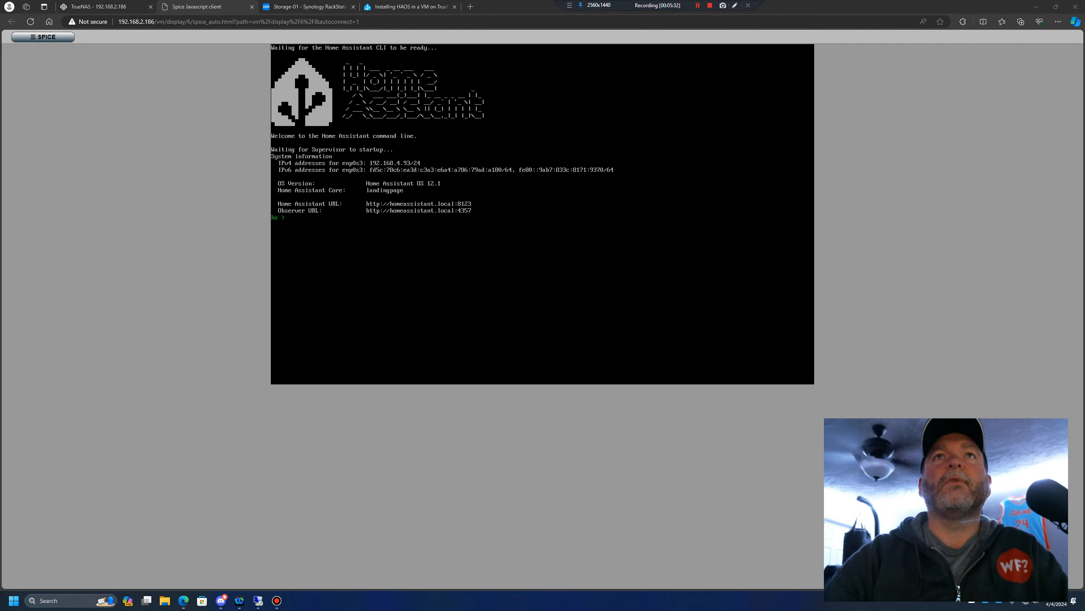
Open the Home Assistant web interface at 192.168.4.93:8123 in a new browser tab, checking the IPv4 address on the virtual machine's console
{"action": "key", "text": "ctrl+t"}
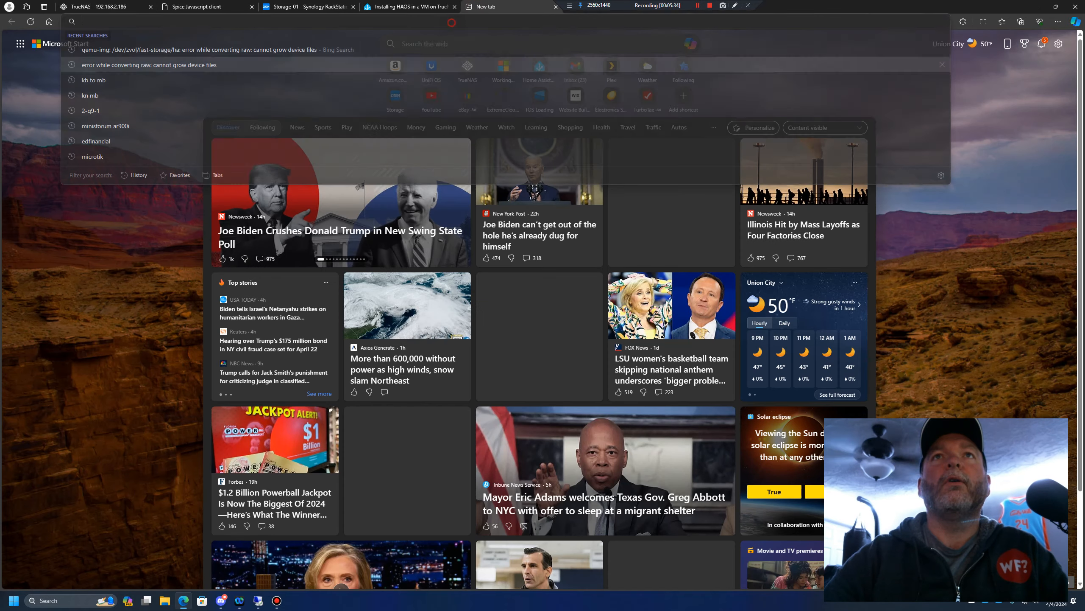
{"action": "type", "text": "192.16"}
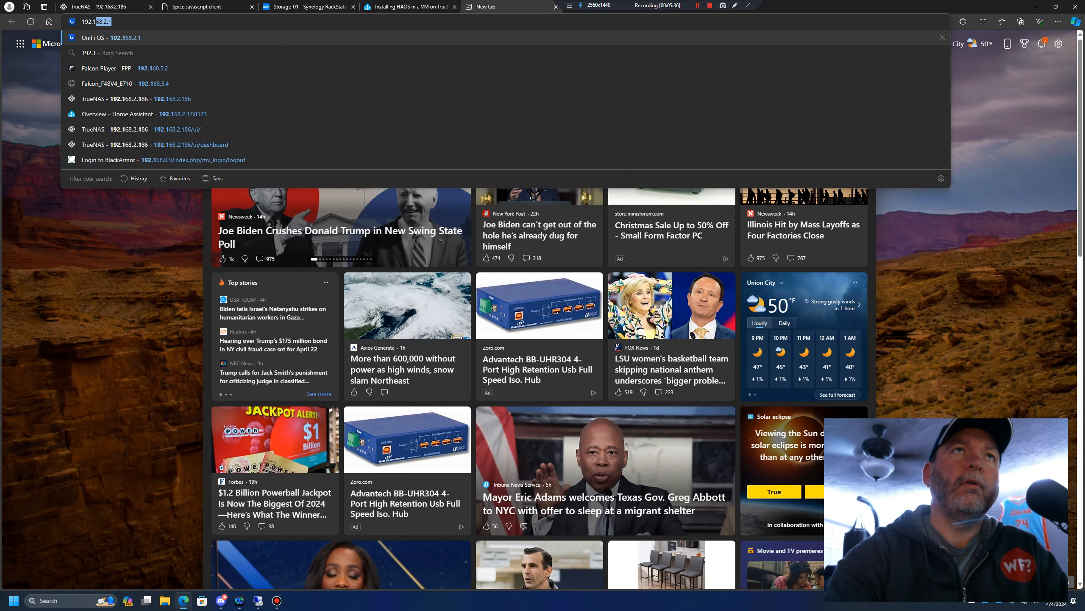
{"action": "type", "text": "8.4."}
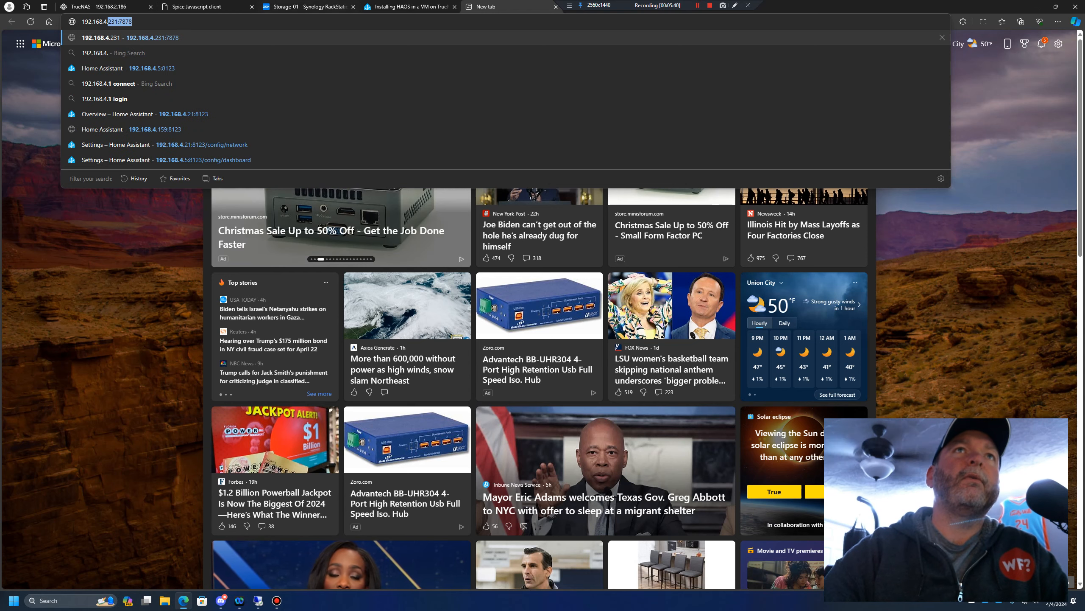
{"action": "left_click", "coordinate": [217, 3]}
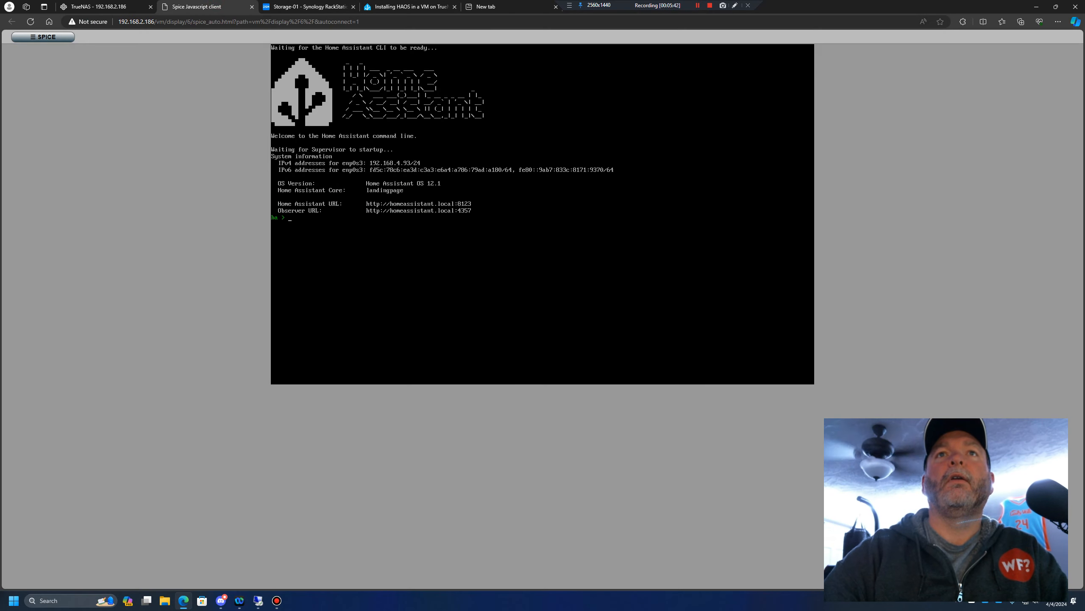
{"action": "left_click", "coordinate": [508, 5]}
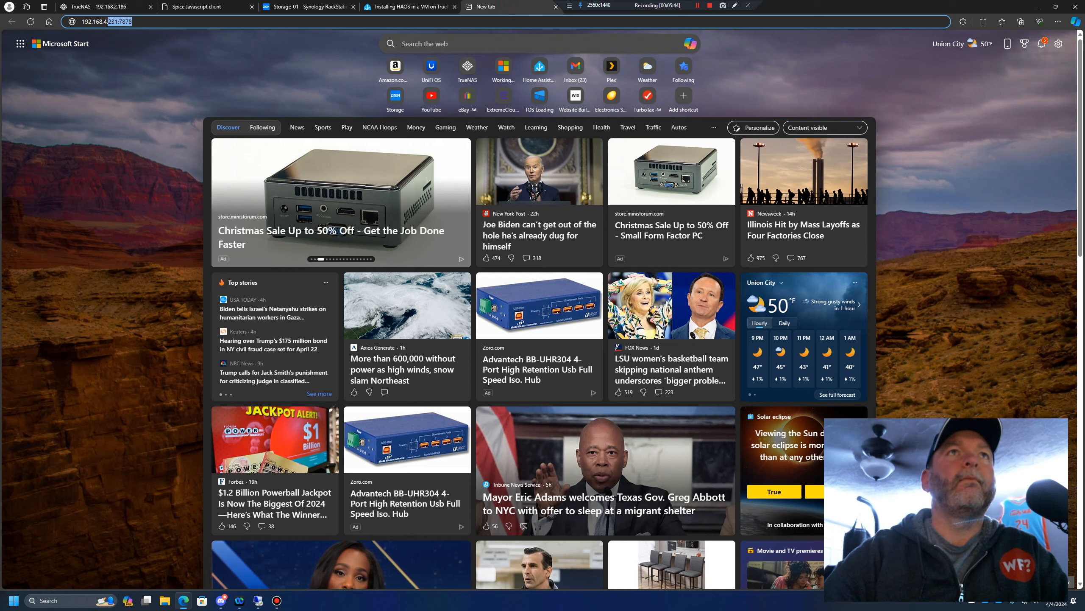
{"action": "left_click", "coordinate": [133, 21]}
{"action": "key", "text": "BackSpace"}
{"action": "key", "text": "BackSpace"}
{"action": "key", "text": "BackSpace"}
{"action": "key", "text": "BackSpace"}
{"action": "key", "text": "BackSpace"}
{"action": "key", "text": "BackSpace"}
{"action": "key", "text": "BackSpace"}
{"action": "key", "text": "BackSpace"}
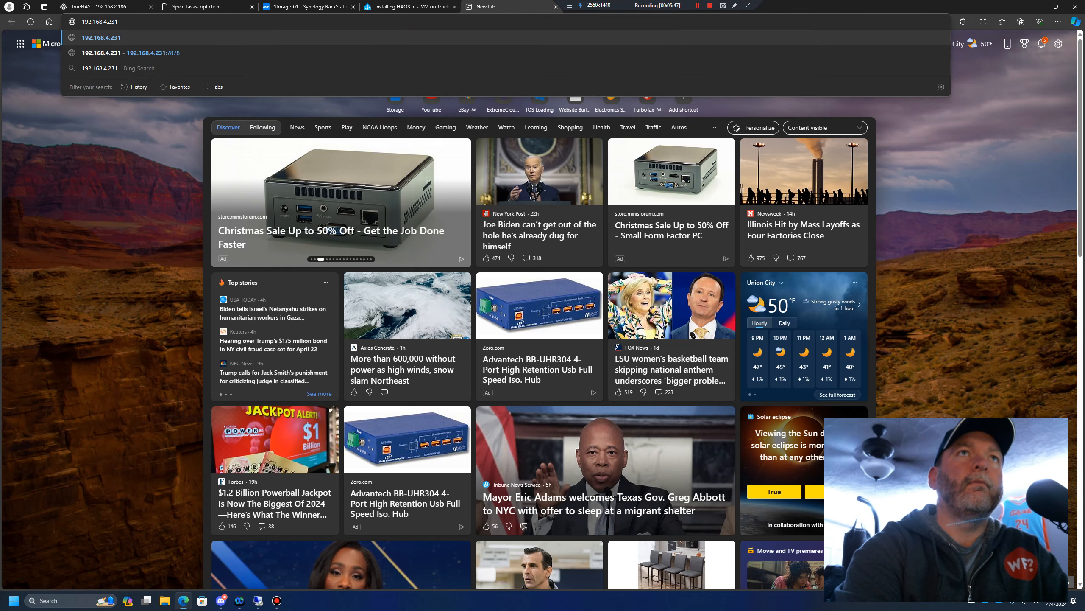
{"action": "type", "text": "93:"}
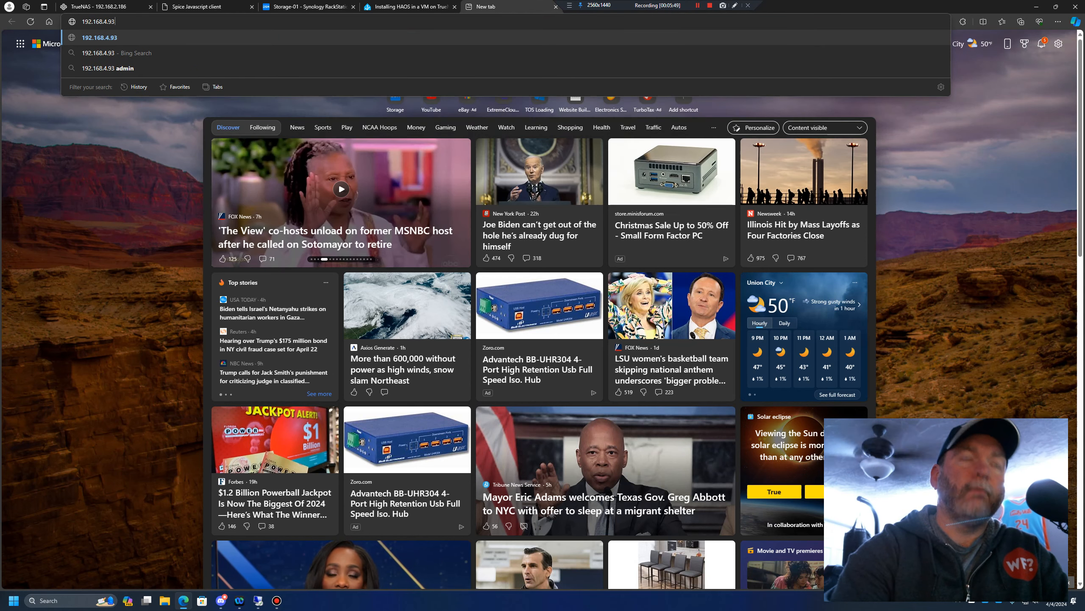
{"action": "type", "text": "8123"}
{"action": "key", "text": "Return"}
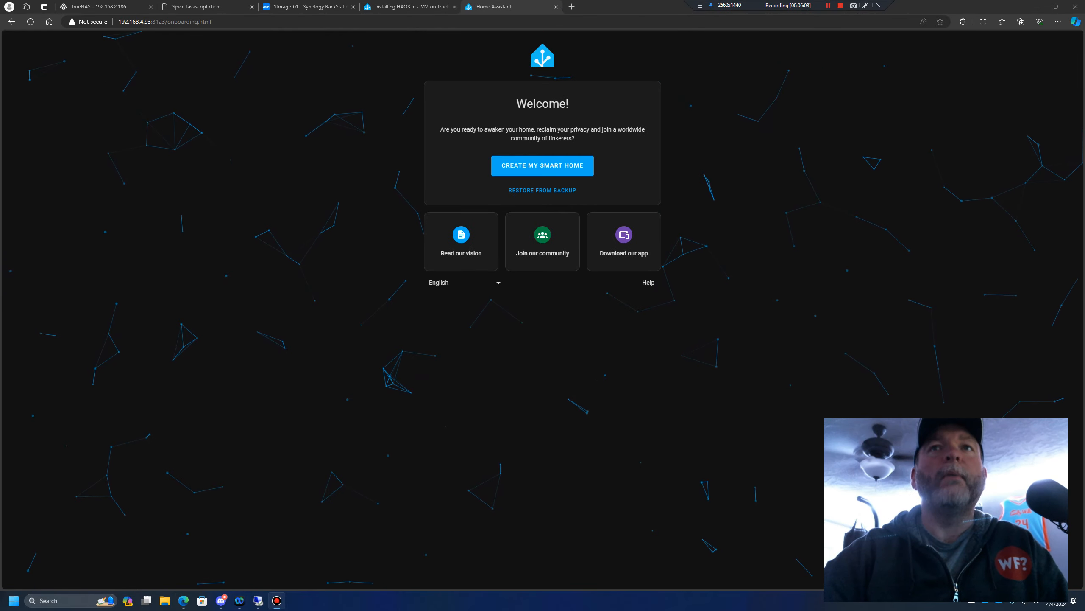
Upload to_truenas.tar from Downloads as the backup and restore it as a full backup
{"action": "left_click", "coordinate": [542, 191]}
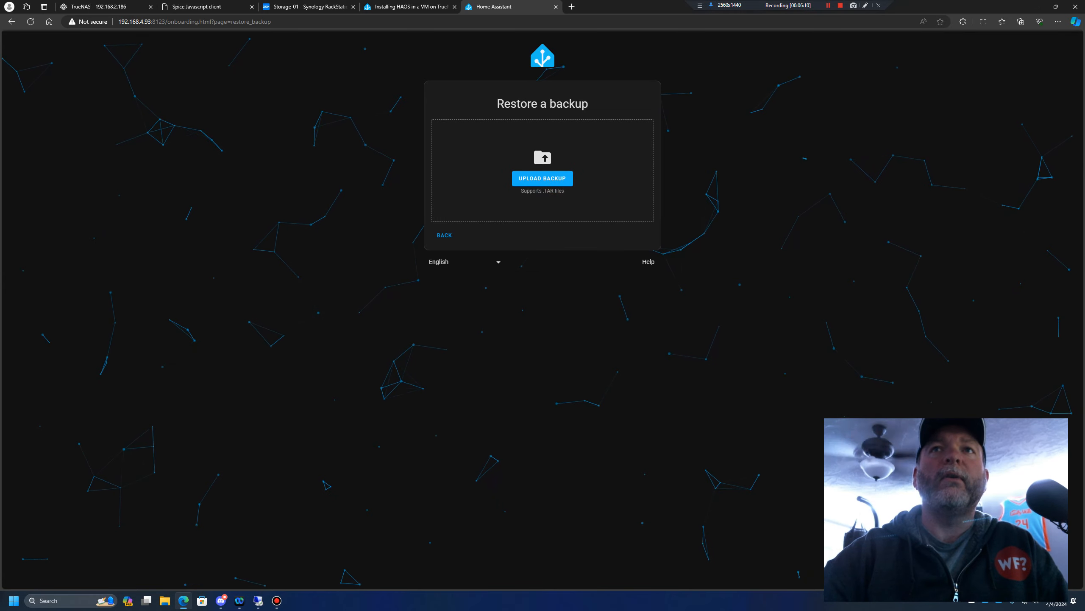
{"action": "left_click", "coordinate": [542, 178]}
{"action": "left_click", "coordinate": [99, 76]}
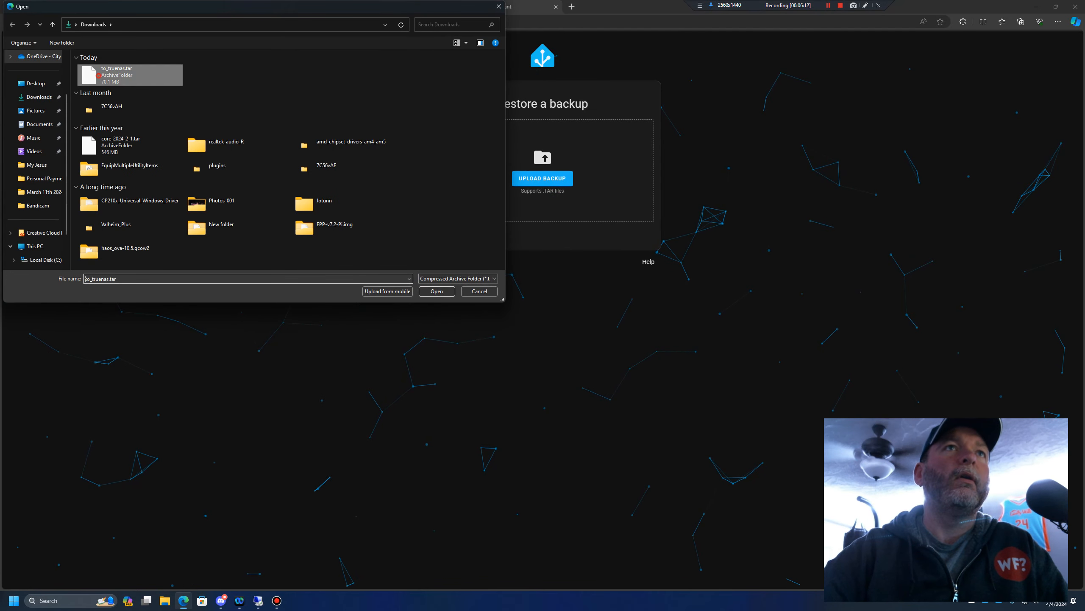
{"action": "left_click", "coordinate": [437, 291]}
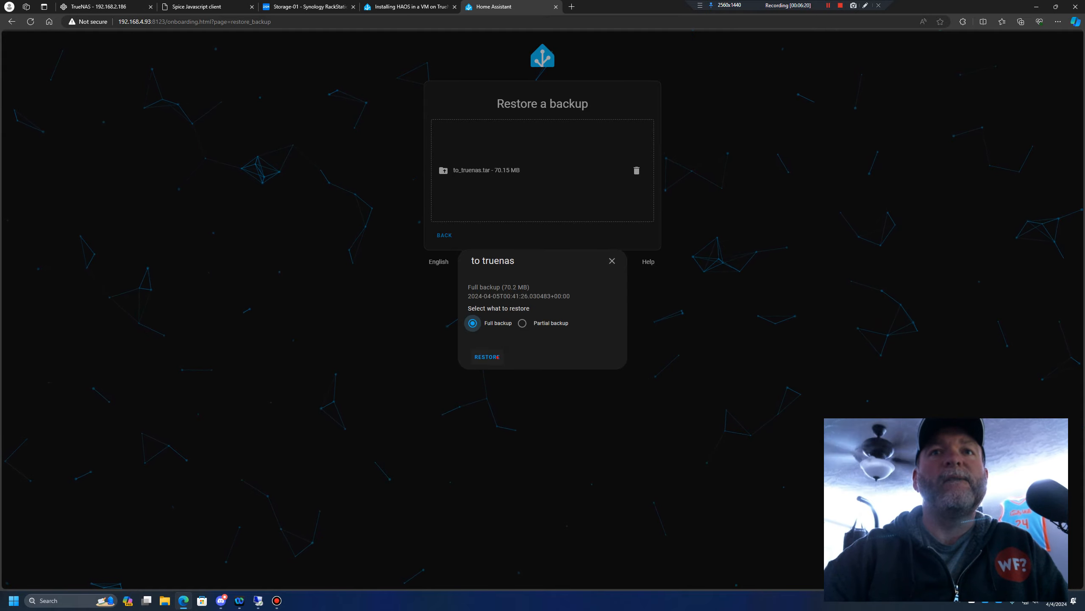
{"action": "left_click", "coordinate": [497, 357]}
{"action": "left_click", "coordinate": [635, 340]}
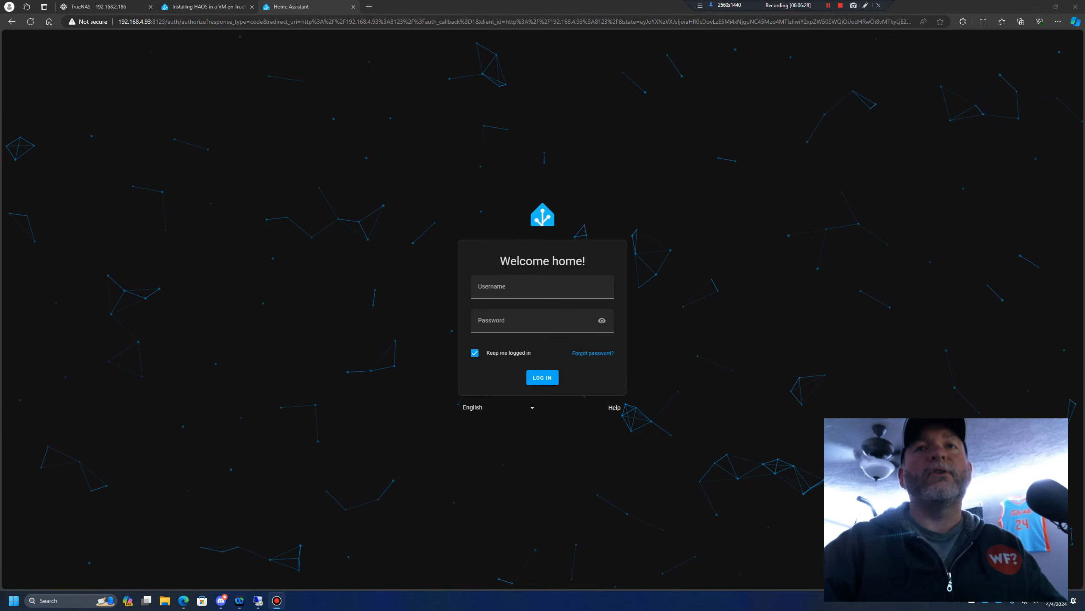
Log in to Home Assistant as admin with the account password and decline saving the password in the browser
{"action": "left_click", "coordinate": [542, 287]}
{"action": "type", "text": "admin"}
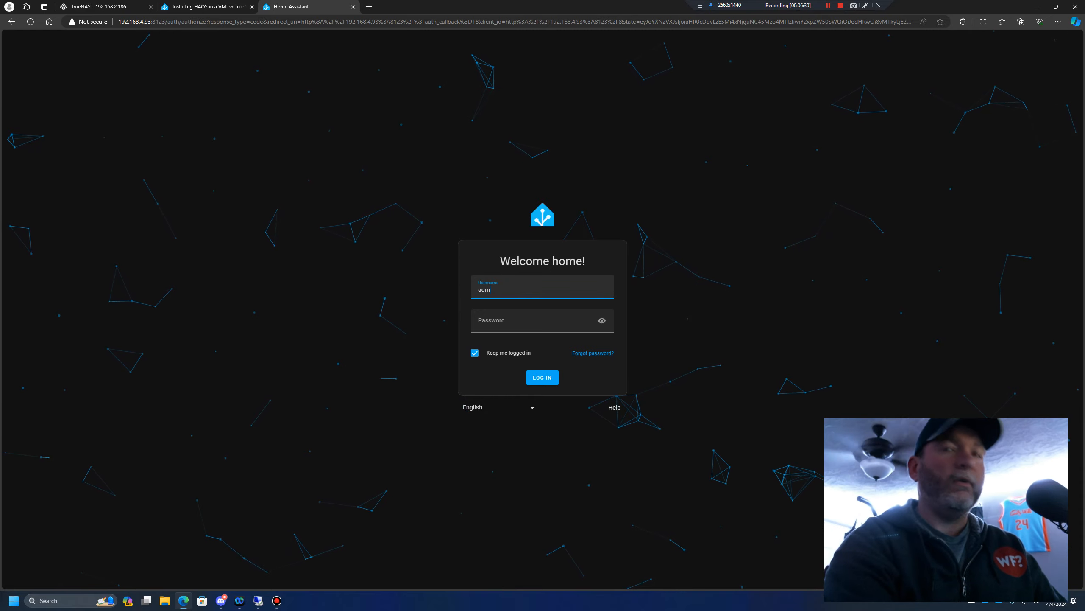
{"action": "key", "text": "Tab"}
{"action": "type", "text": "•••••••••••"}
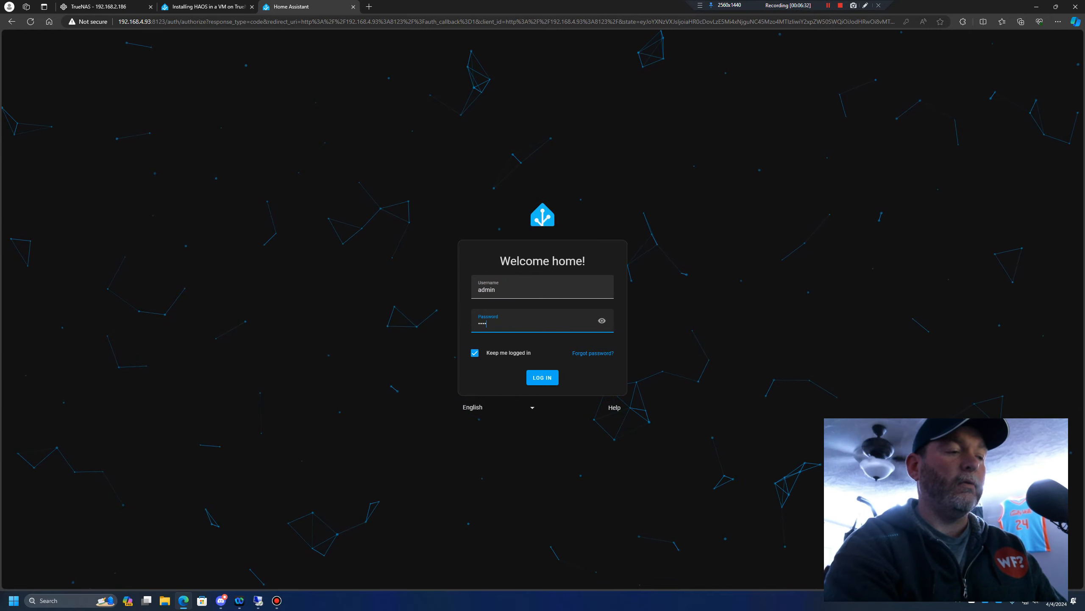
{"action": "key", "text": "Return"}
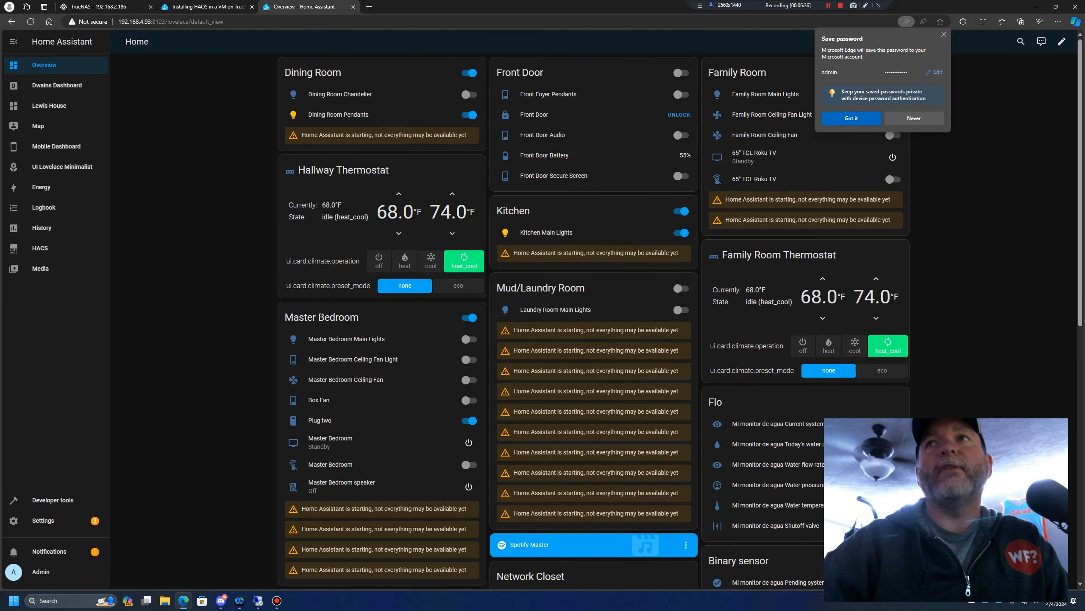
{"action": "left_click", "coordinate": [914, 118]}
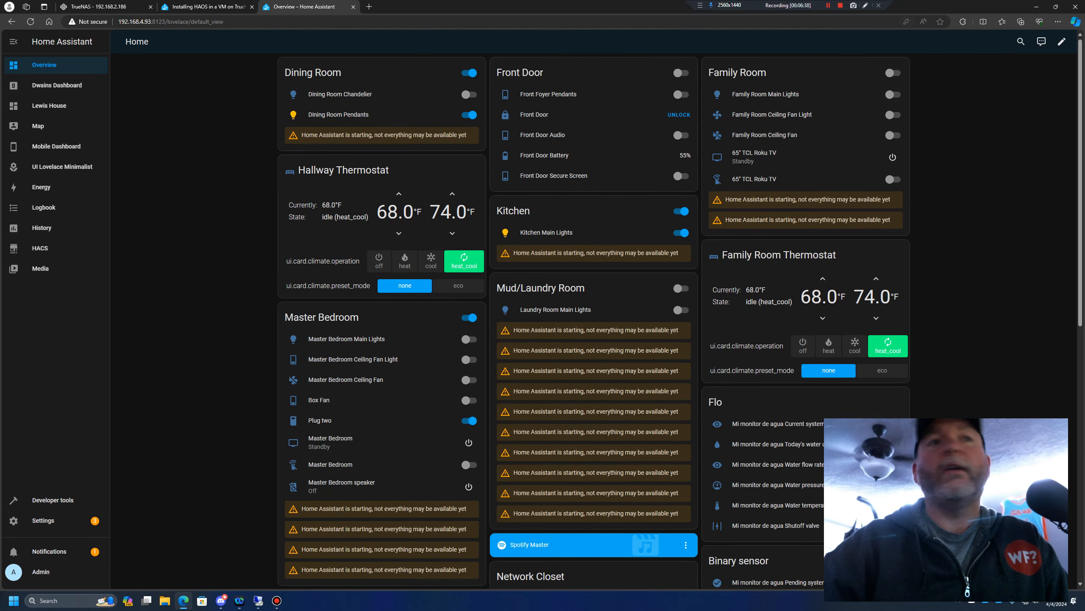
Open the Home Assistant settings and submit the RTSPS repair for the Patio Entrence camera
{"action": "left_click", "coordinate": [43, 519]}
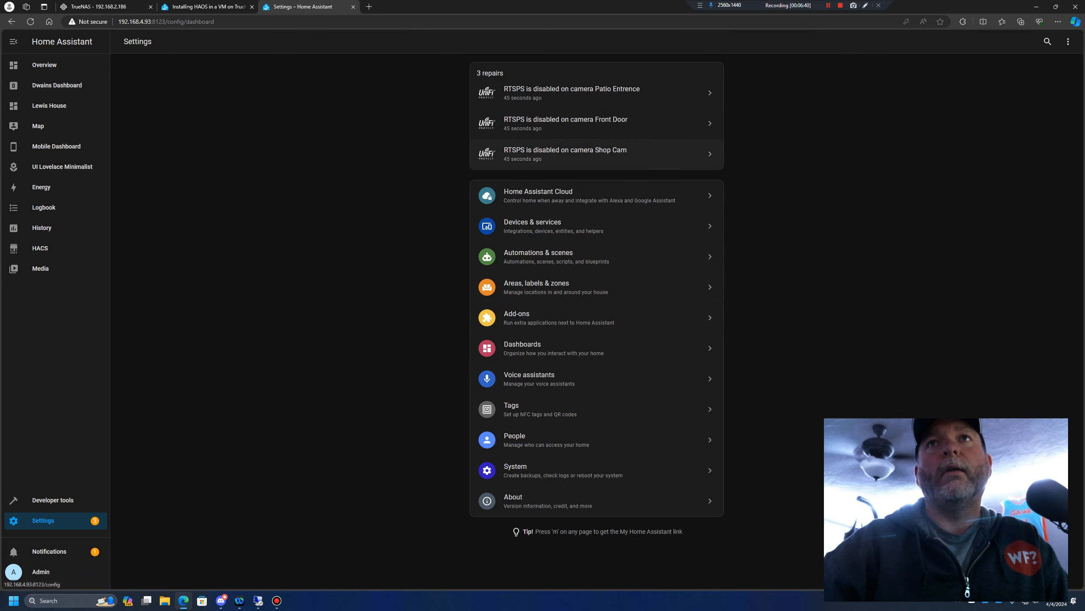
{"action": "left_click", "coordinate": [571, 93]}
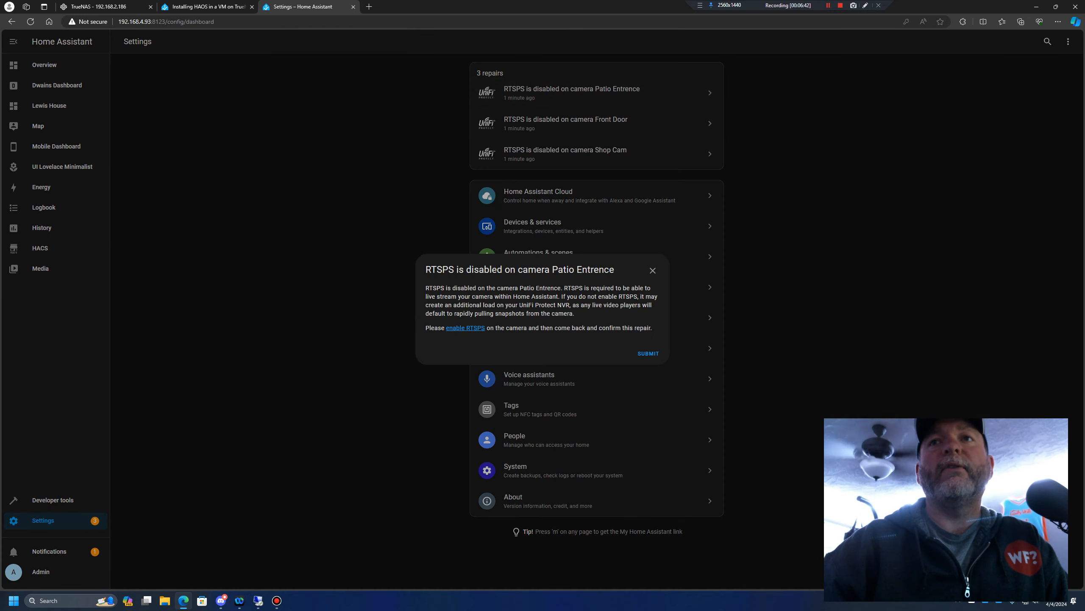
{"action": "left_click", "coordinate": [648, 353]}
{"action": "left_click", "coordinate": [642, 333]}
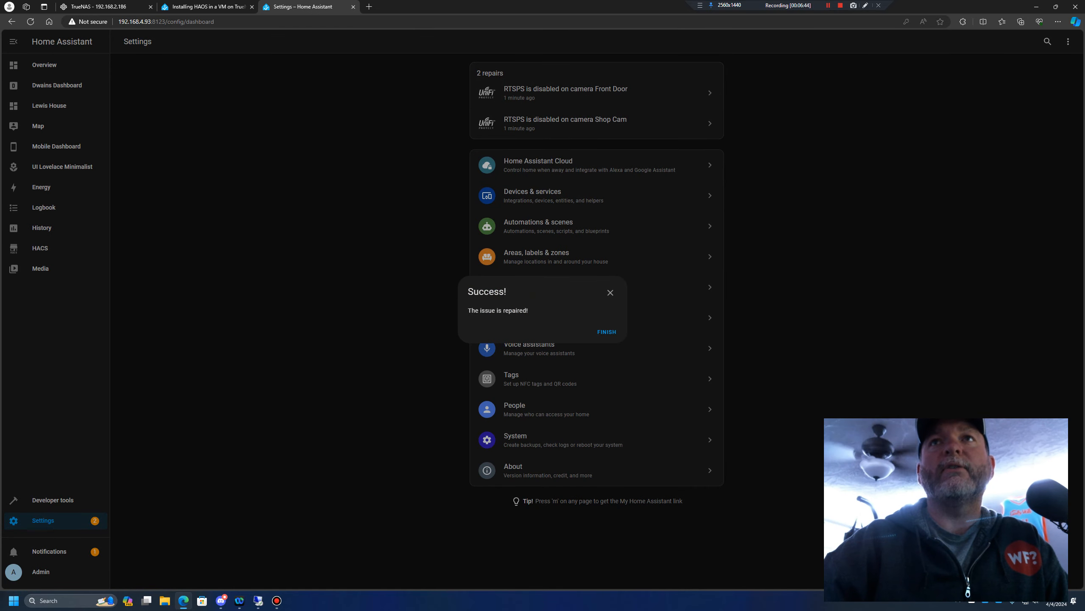
{"action": "left_click", "coordinate": [607, 332]}
Submit and finish the RTSPS repairs for the Front Door and Shop Cam cameras
{"action": "left_click", "coordinate": [572, 93]}
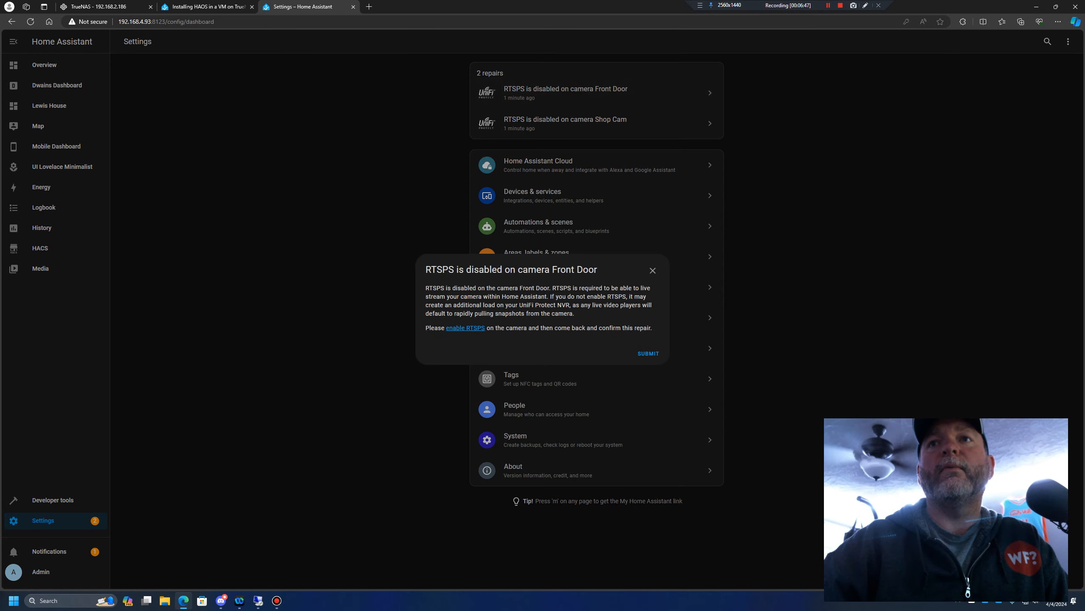
{"action": "left_click", "coordinate": [647, 354]}
{"action": "left_click", "coordinate": [641, 332]}
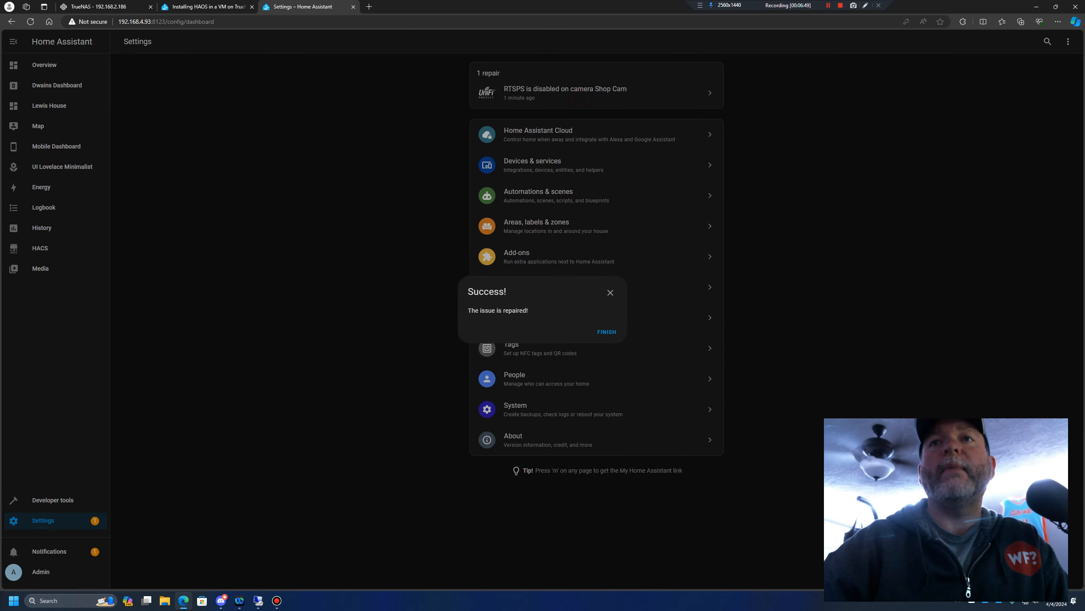
{"action": "left_click", "coordinate": [602, 332]}
{"action": "left_click", "coordinate": [596, 96]}
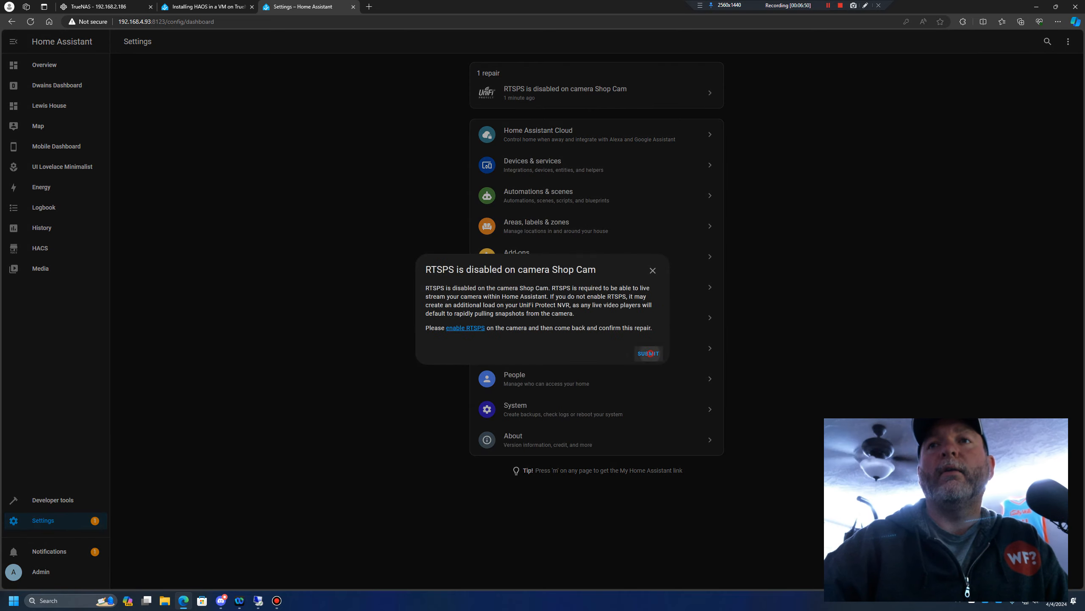
{"action": "left_click", "coordinate": [649, 353]}
{"action": "left_click", "coordinate": [635, 333]}
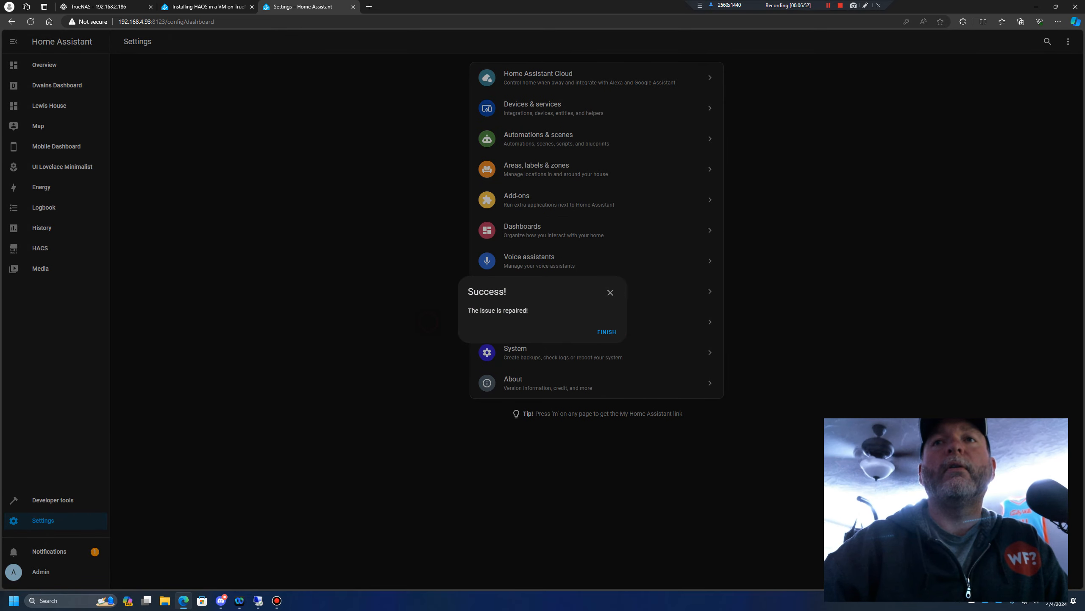
{"action": "left_click", "coordinate": [612, 334]}
In the system's network settings, switch IPv4 to static with the address 192.168.4.5/24 and save the interface configuration
{"action": "left_click", "coordinate": [599, 347]}
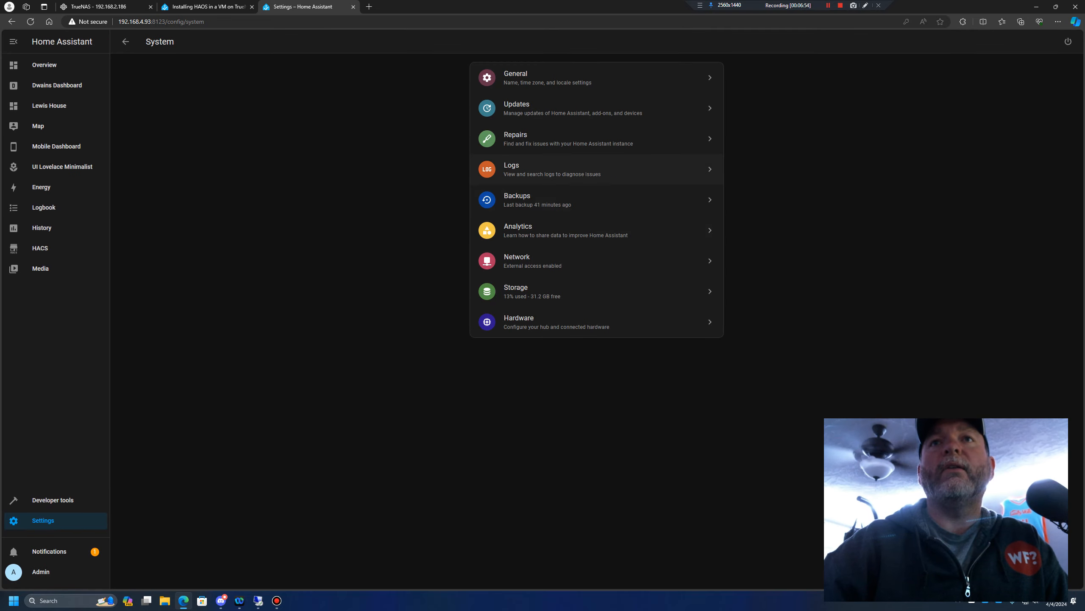
{"action": "left_click", "coordinate": [542, 260]}
{"action": "left_click", "coordinate": [538, 223]}
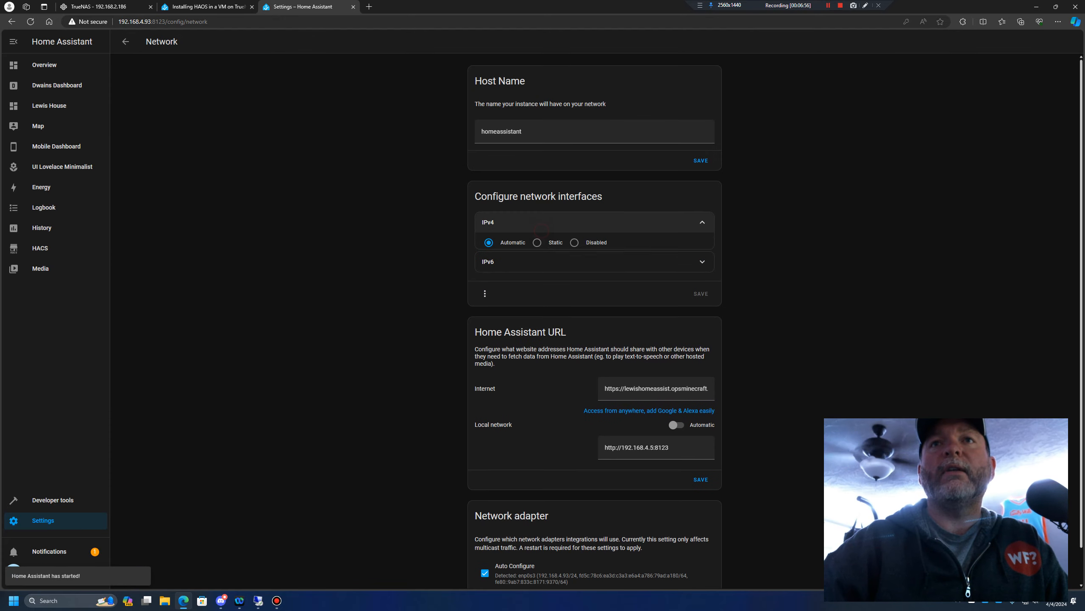
{"action": "left_click", "coordinate": [537, 243]}
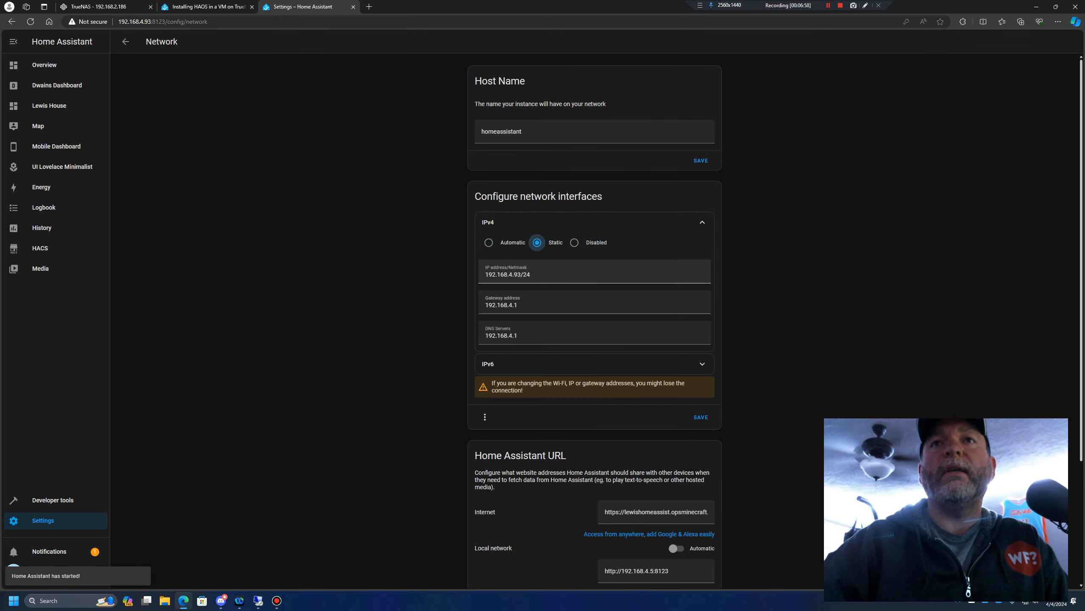
{"action": "double_click", "coordinate": [517, 274]}
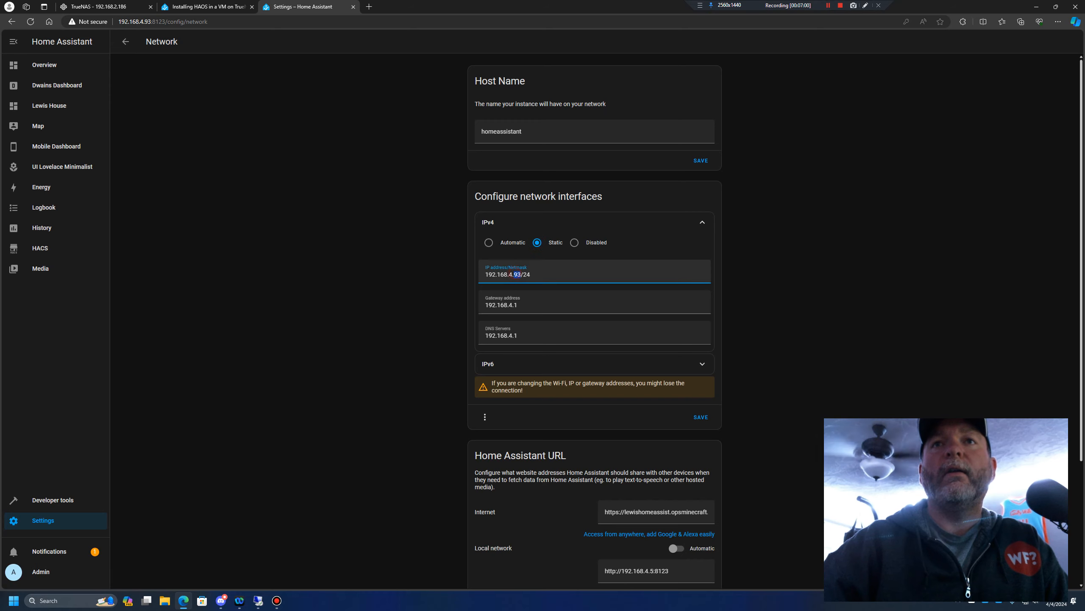
{"action": "type", "text": "5"}
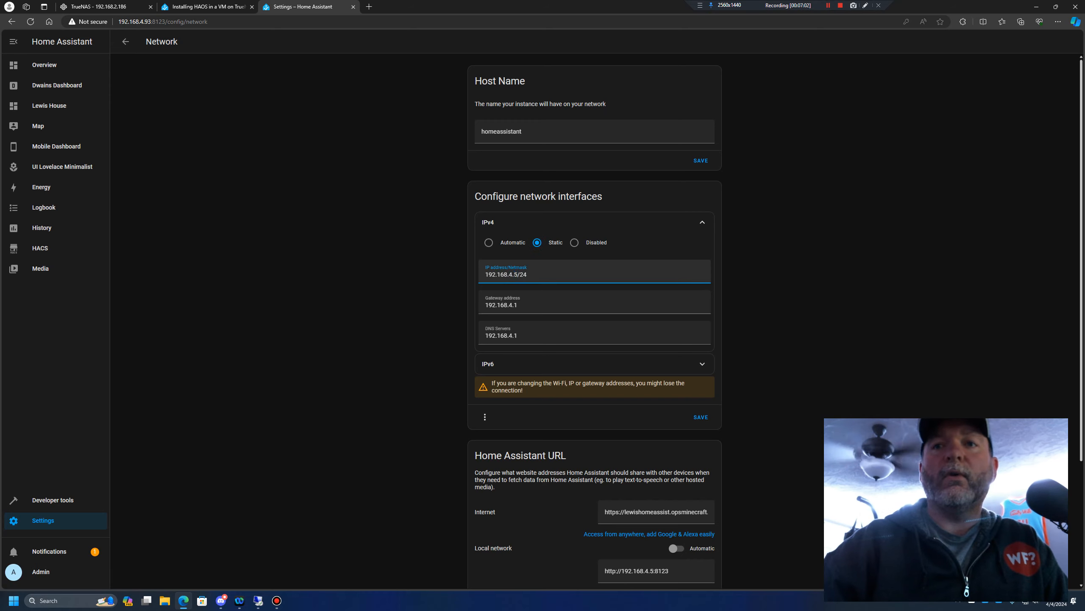
{"action": "scroll", "coordinate": [518, 274], "scroll_direction": "down", "scroll_amount": 3}
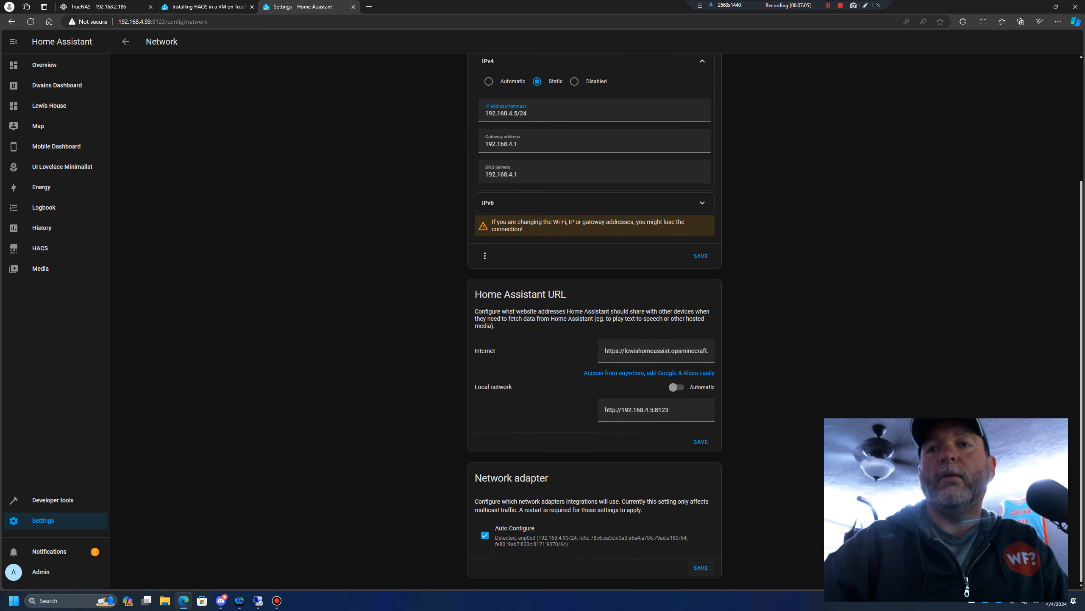
{"action": "scroll", "coordinate": [594, 321], "scroll_direction": "up", "scroll_amount": 3}
{"action": "left_click", "coordinate": [701, 416]}
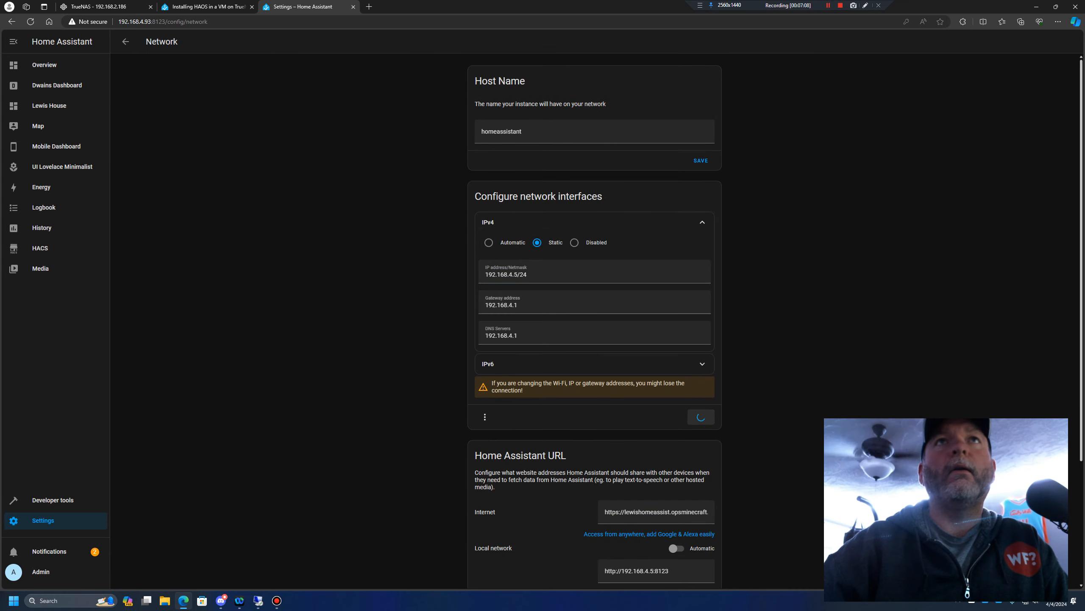
Open Home Assistant at its new static address, 192.168.4.5:8123, in a new browser tab
{"action": "key", "text": "ctrl+t"}
{"action": "type", "text": "19"}
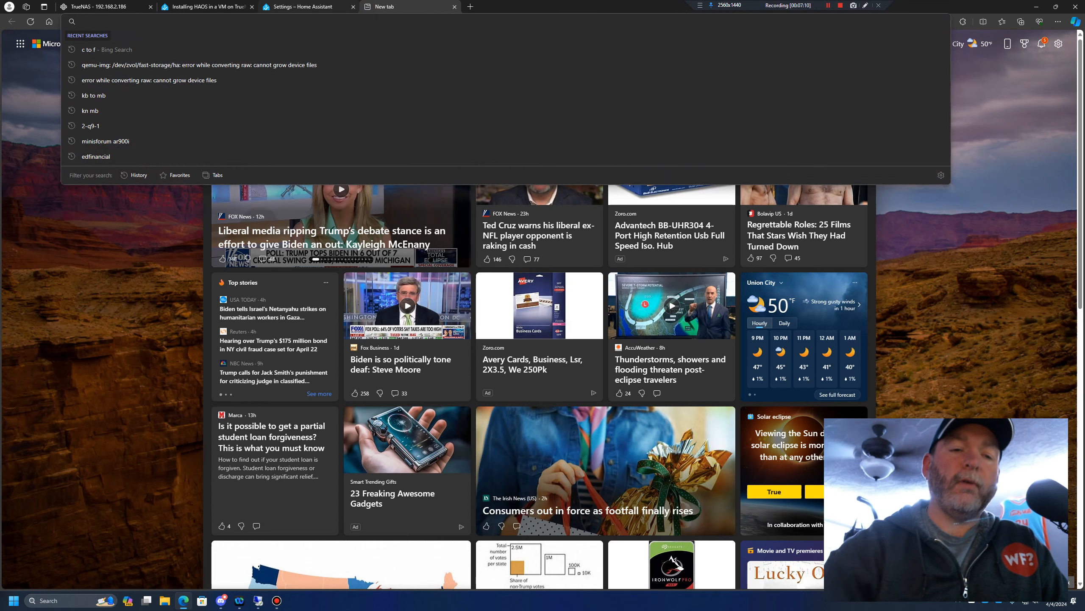
{"action": "type", "text": "2.168.4.5"}
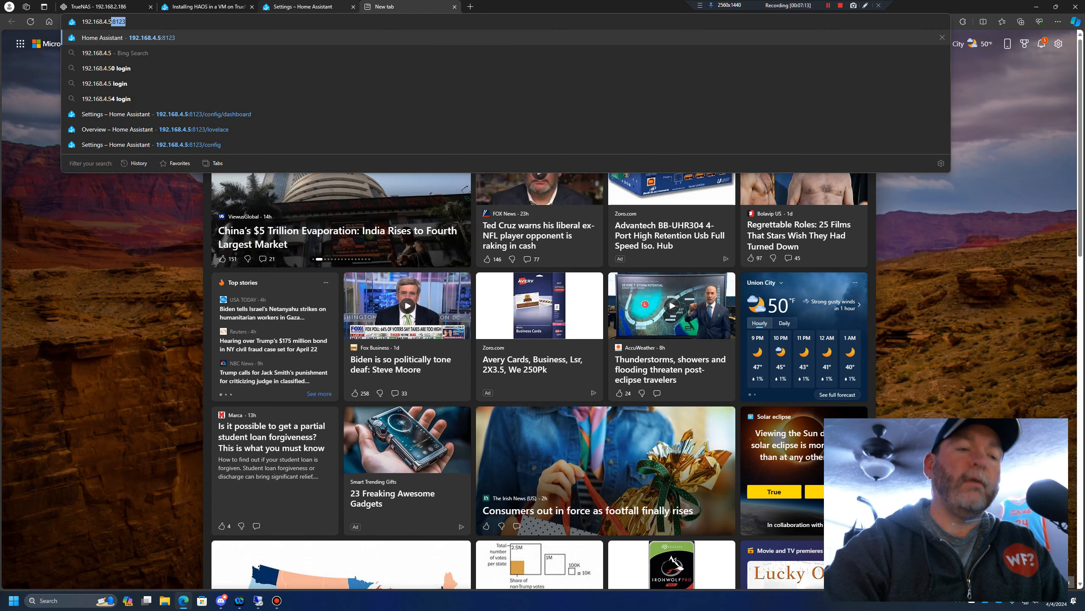
{"action": "key", "text": "Return"}
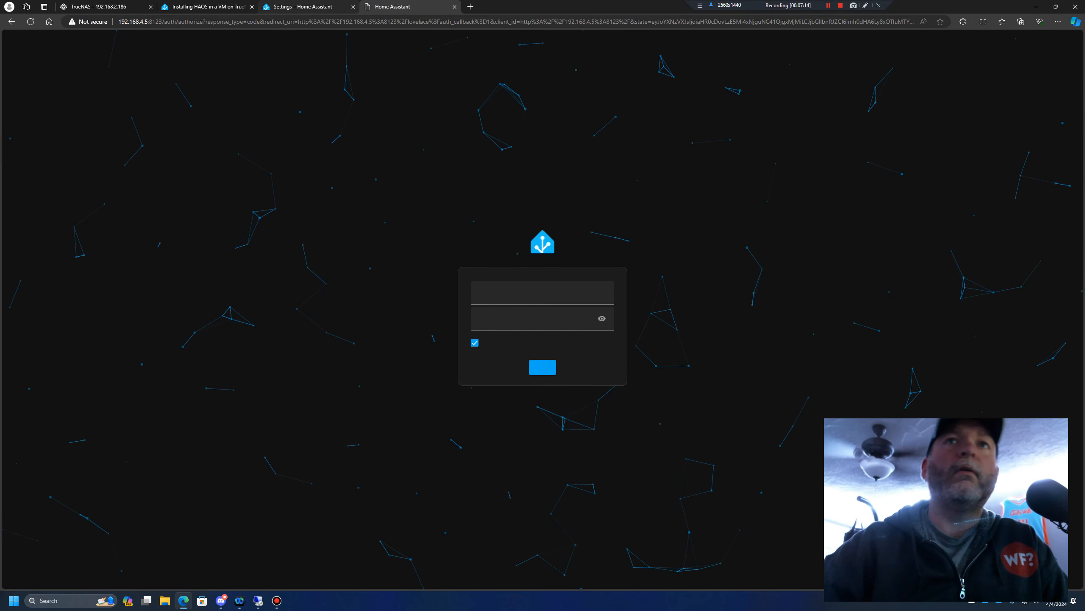
Log in to Home Assistant as admin with the account password and dismiss the browser's offer to save the password
{"action": "left_click", "coordinate": [542, 287]}
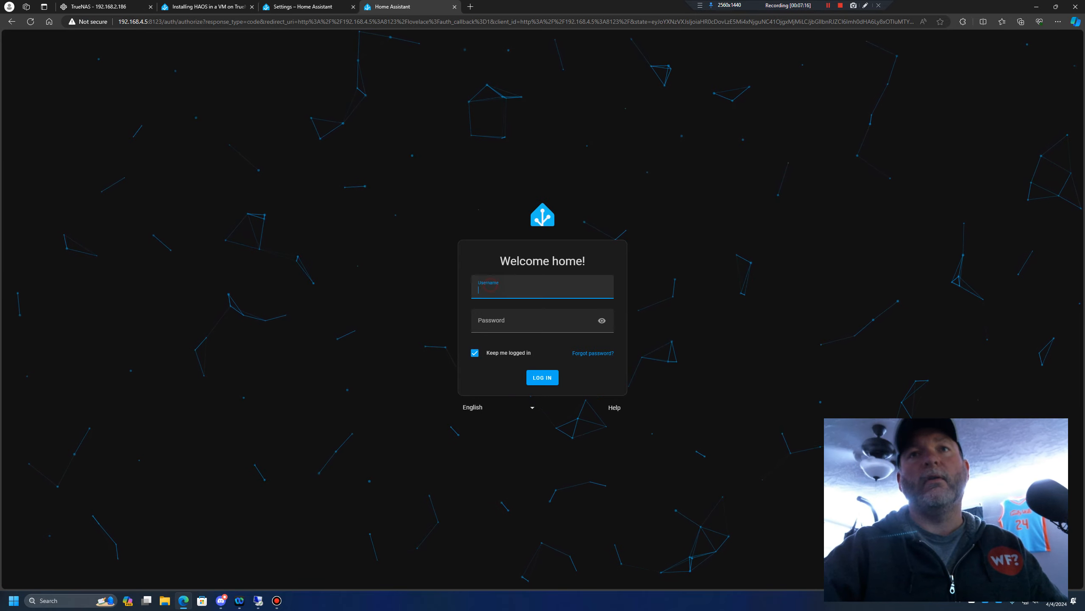
{"action": "type", "text": "admin"}
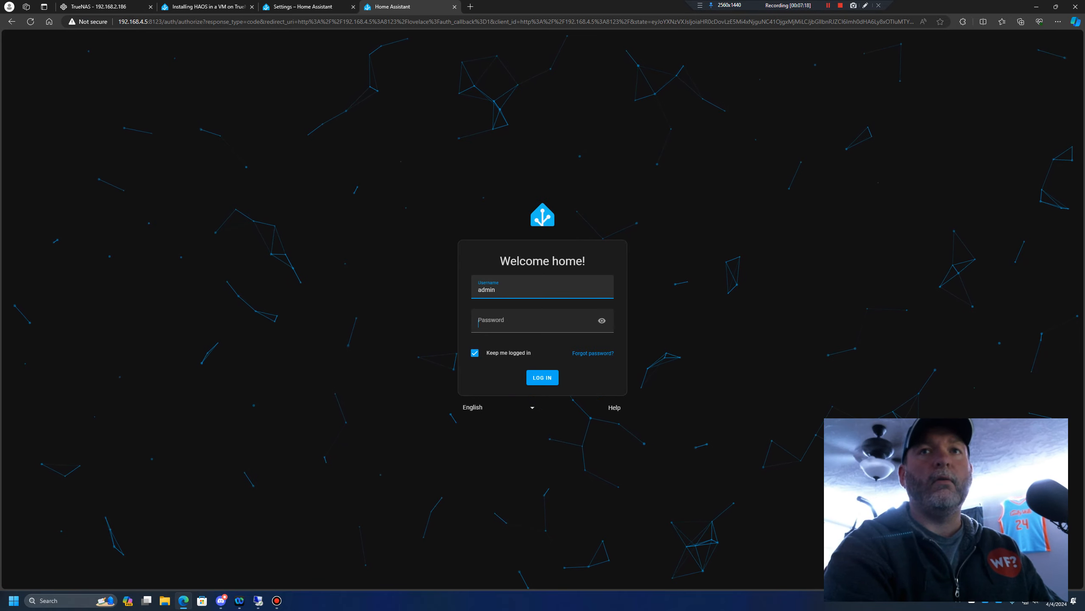
{"action": "key", "text": "Tab"}
{"action": "type", "text": "••••••••••••"}
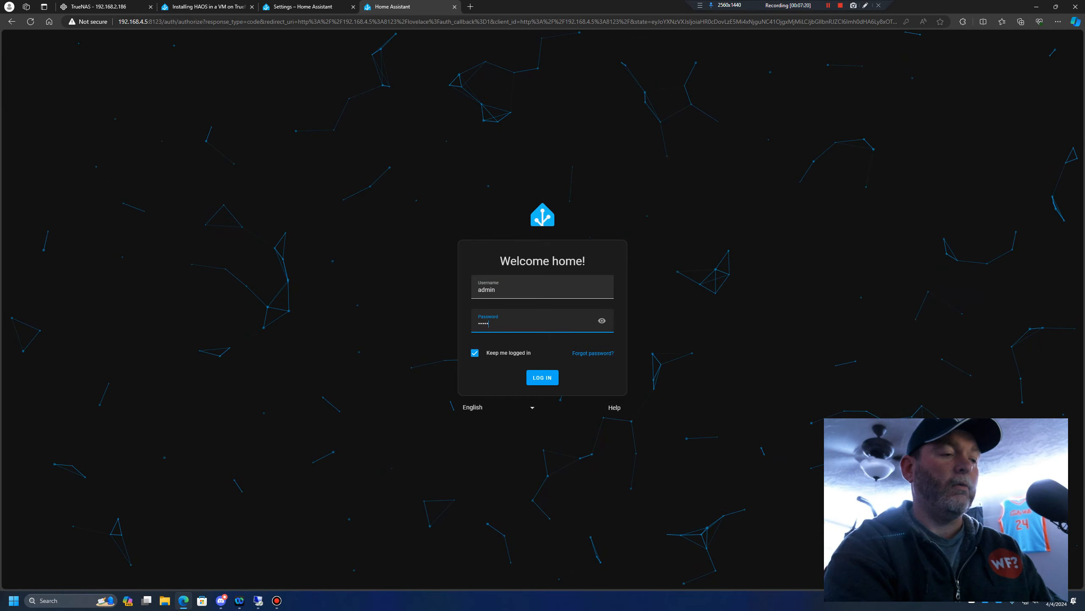
{"action": "key", "text": "Return"}
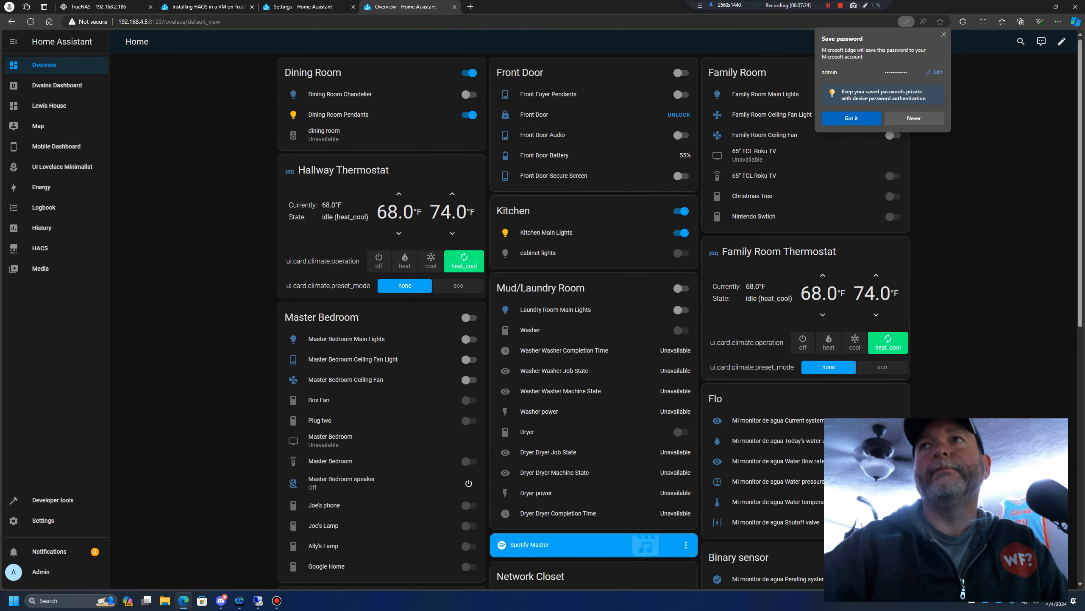
{"action": "left_click", "coordinate": [944, 35]}
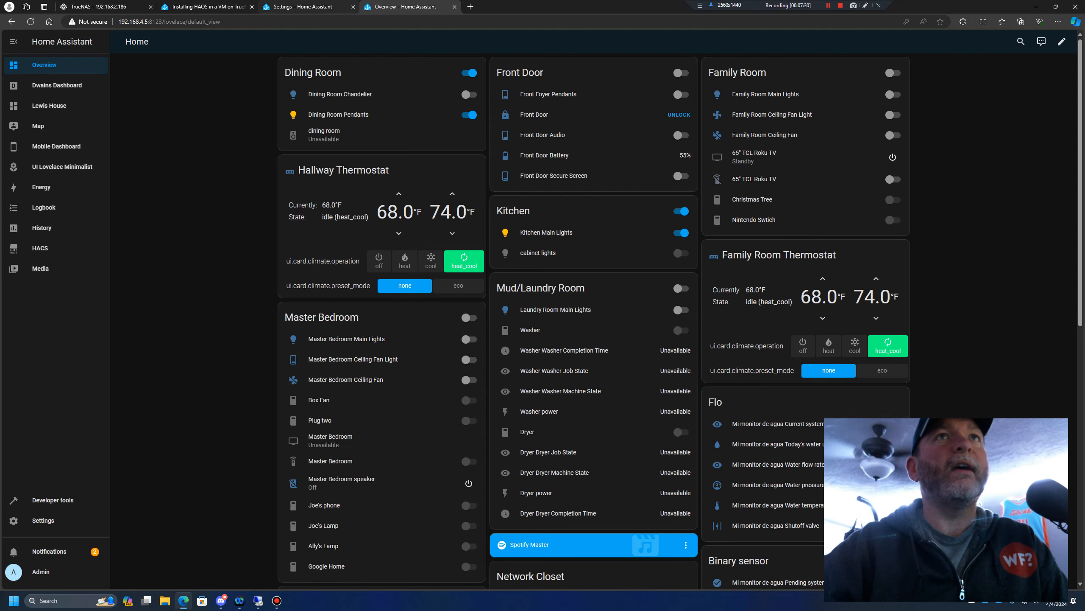
Look at the community guide on installing HAOS in a TrueNAS SCALE VM, and return to the Home Assistant overview
{"action": "left_click", "coordinate": [216, 3]}
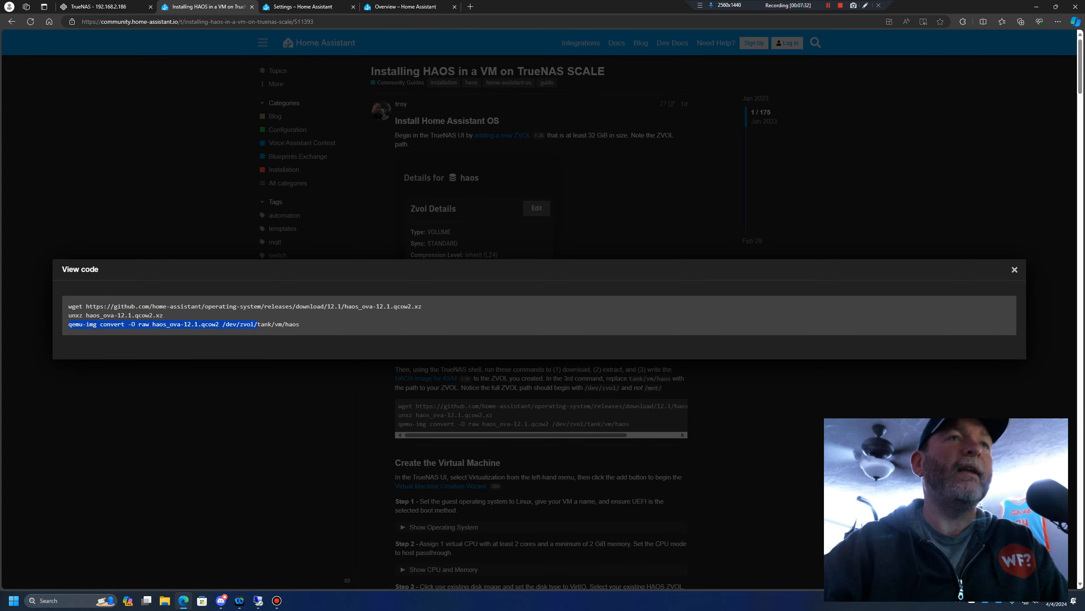
{"action": "left_click", "coordinate": [405, 5]}
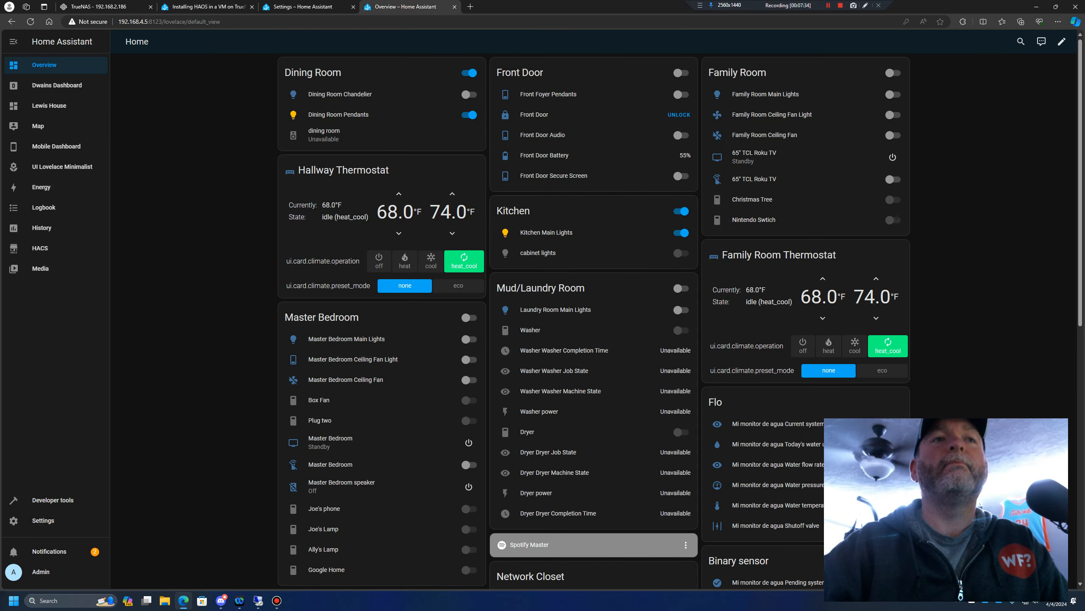